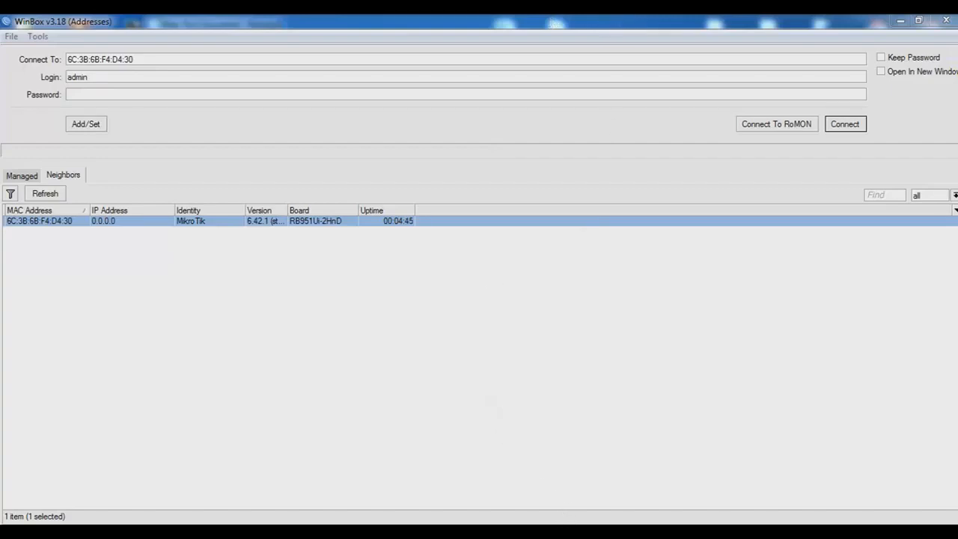
Open the network notes in Notepad and review the public IP, local IP, DNS and gateway lines.
{"action": "left_click", "coordinate": [545, 533]}
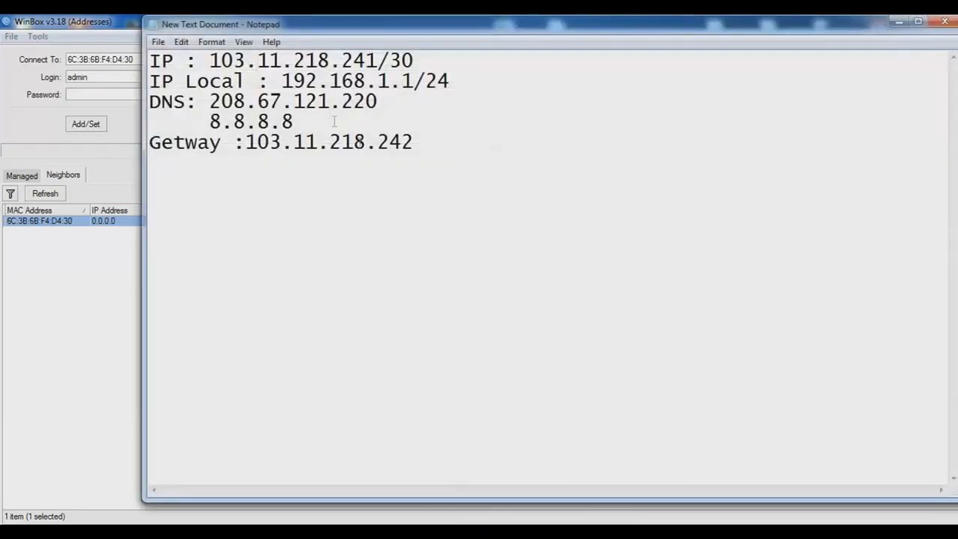
{"action": "left_click_drag", "start_coordinate": [638, 30], "coordinate": [607, 34]}
{"action": "left_click_drag", "start_coordinate": [385, 66], "coordinate": [388, 144]}
{"action": "left_click", "coordinate": [263, 104]}
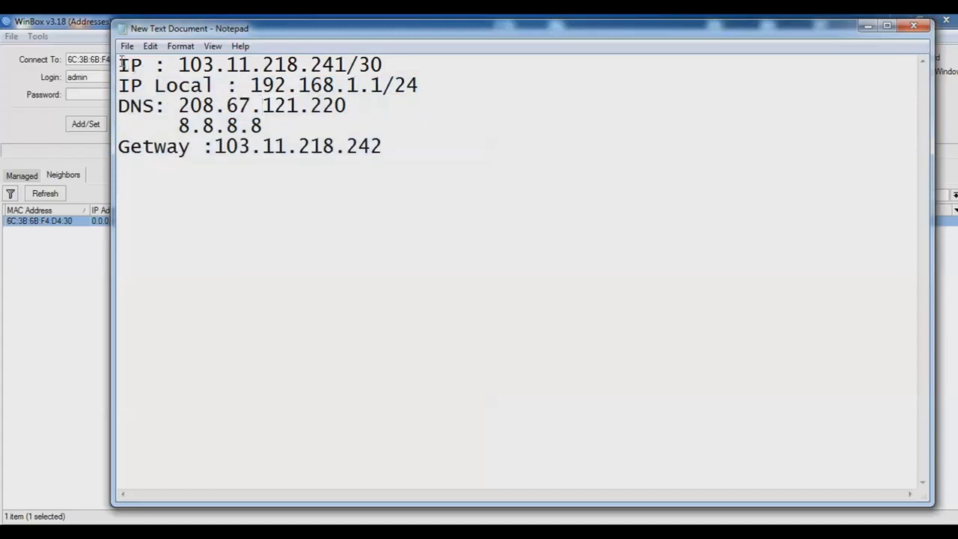
{"action": "left_click_drag", "start_coordinate": [120, 65], "coordinate": [396, 60]}
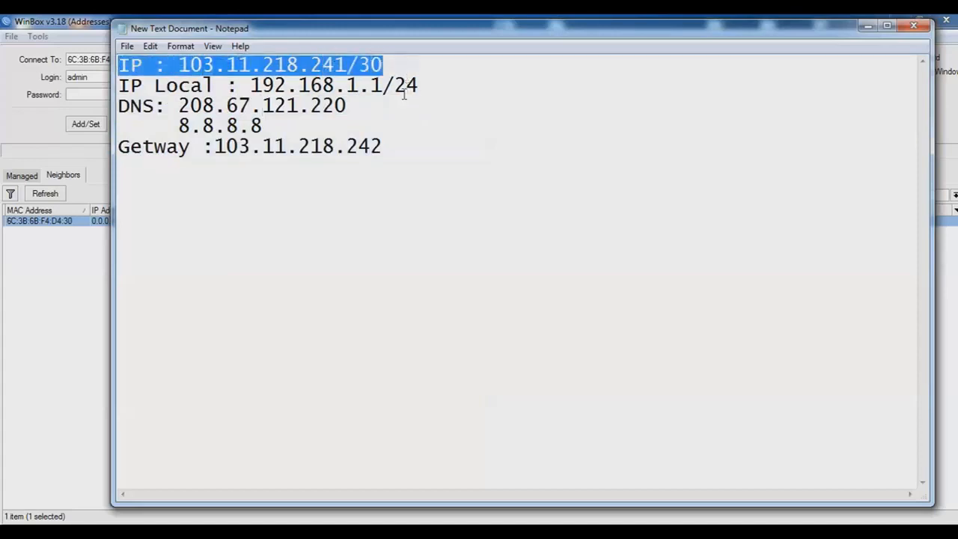
{"action": "left_click", "coordinate": [407, 93]}
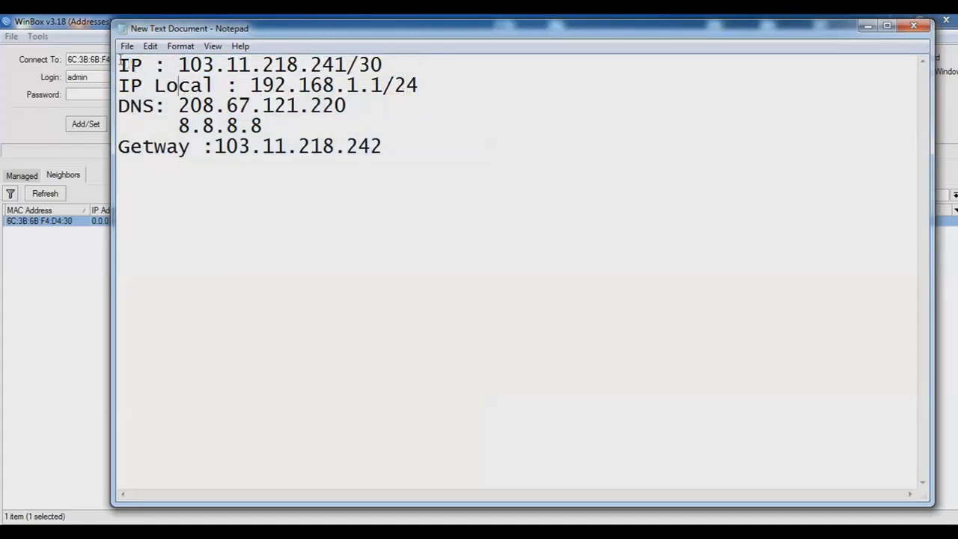
{"action": "left_click_drag", "start_coordinate": [119, 65], "coordinate": [442, 79]}
{"action": "left_click", "coordinate": [422, 85]}
{"action": "left_click", "coordinate": [122, 84]}
{"action": "left_click", "coordinate": [313, 87]}
{"action": "left_click_drag", "start_coordinate": [122, 105], "coordinate": [347, 107]}
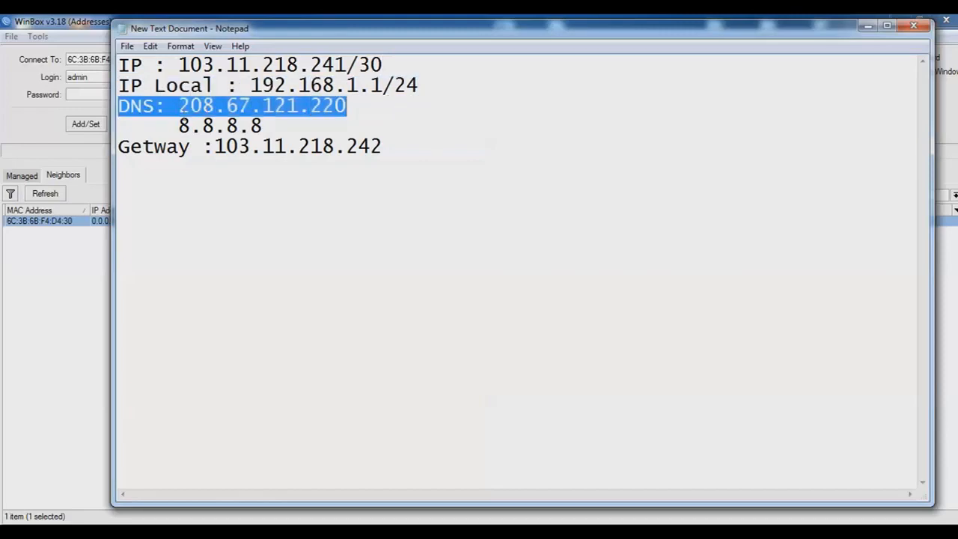
{"action": "left_click", "coordinate": [178, 123]}
{"action": "left_click_drag", "start_coordinate": [264, 124], "coordinate": [179, 124]}
{"action": "left_click", "coordinate": [120, 147]}
{"action": "left_click_drag", "start_coordinate": [120, 147], "coordinate": [387, 152]}
{"action": "left_click", "coordinate": [428, 144]}
{"action": "left_click", "coordinate": [346, 123]}
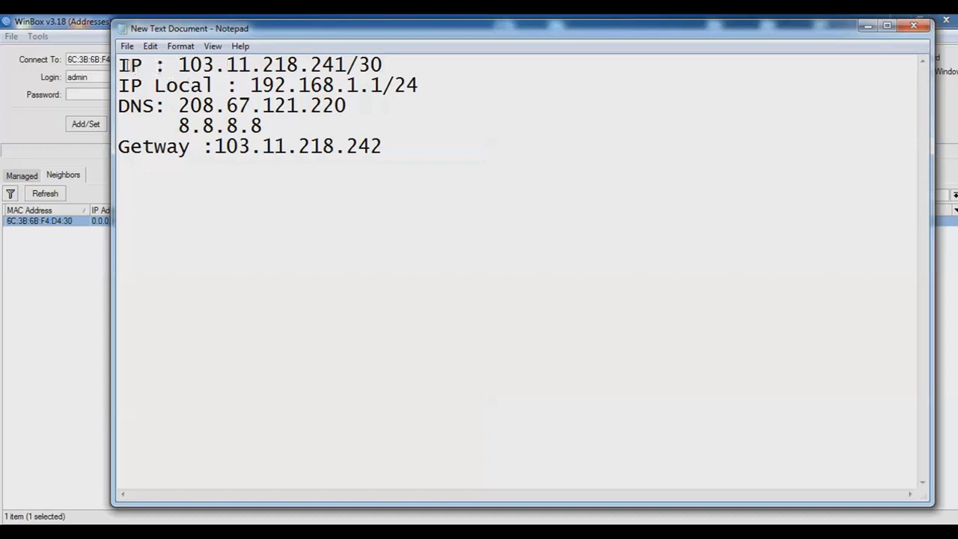
Go over each address in the notes again, including both DNS servers and the gateway, and put the notes away.
{"action": "left_click_drag", "start_coordinate": [121, 66], "coordinate": [424, 82]}
{"action": "left_click", "coordinate": [380, 65]}
{"action": "left_click", "coordinate": [149, 82]}
{"action": "left_click", "coordinate": [295, 112]}
{"action": "left_click_drag", "start_coordinate": [120, 106], "coordinate": [346, 93]}
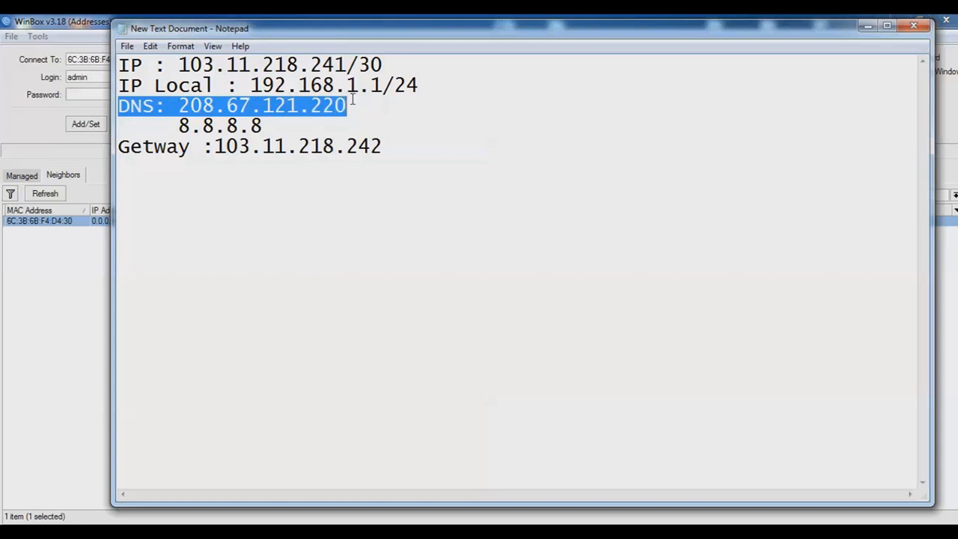
{"action": "left_click_drag", "start_coordinate": [353, 104], "coordinate": [346, 125]}
{"action": "left_click", "coordinate": [276, 143]}
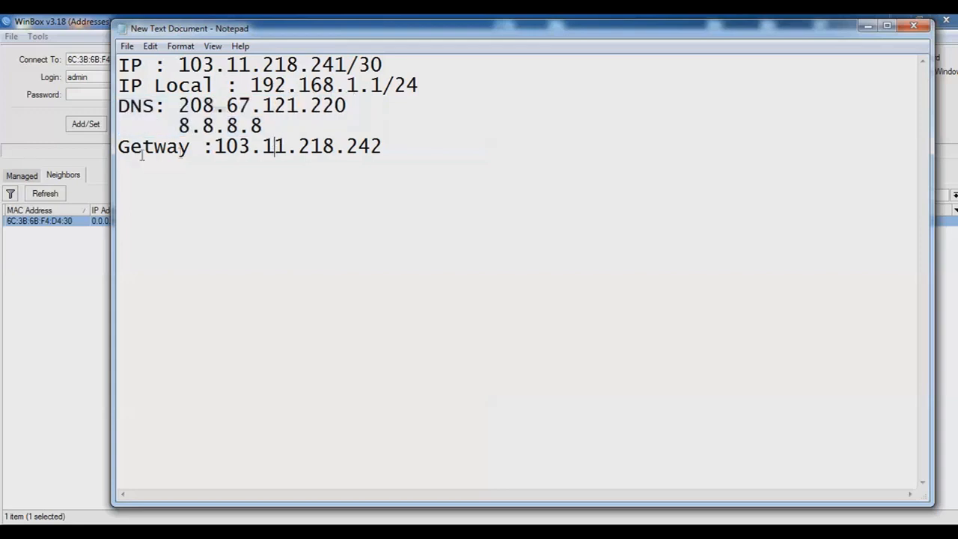
{"action": "left_click_drag", "start_coordinate": [120, 146], "coordinate": [383, 147]}
{"action": "left_click", "coordinate": [385, 146]}
{"action": "left_click", "coordinate": [145, 147], "text": "shift"}
{"action": "left_click", "coordinate": [118, 146], "text": "shift"}
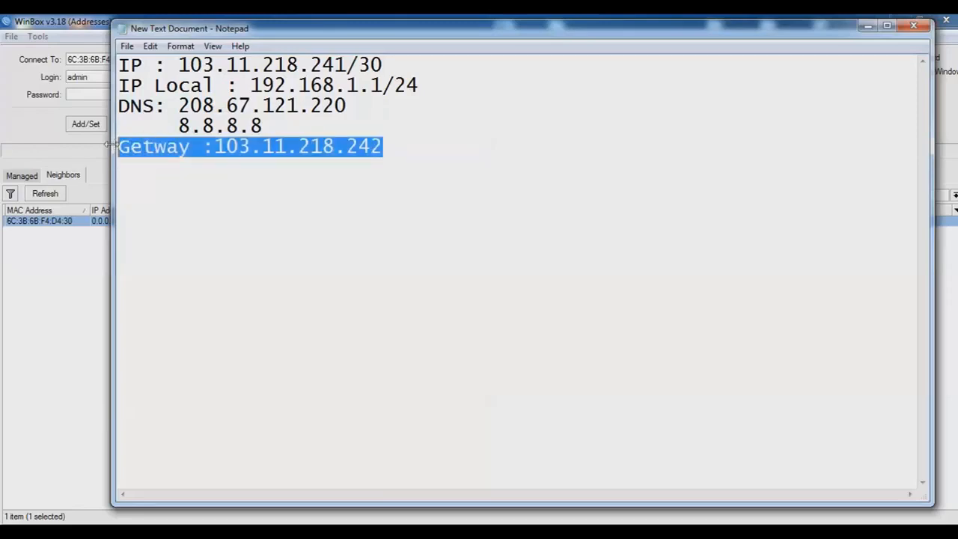
{"action": "left_click", "coordinate": [239, 146]}
{"action": "left_click", "coordinate": [599, 149]}
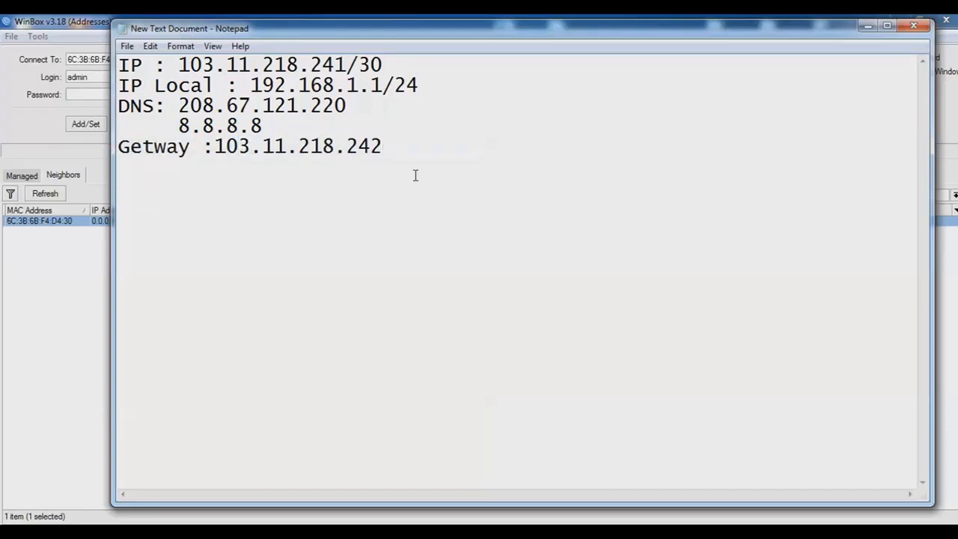
{"action": "left_click", "coordinate": [265, 156]}
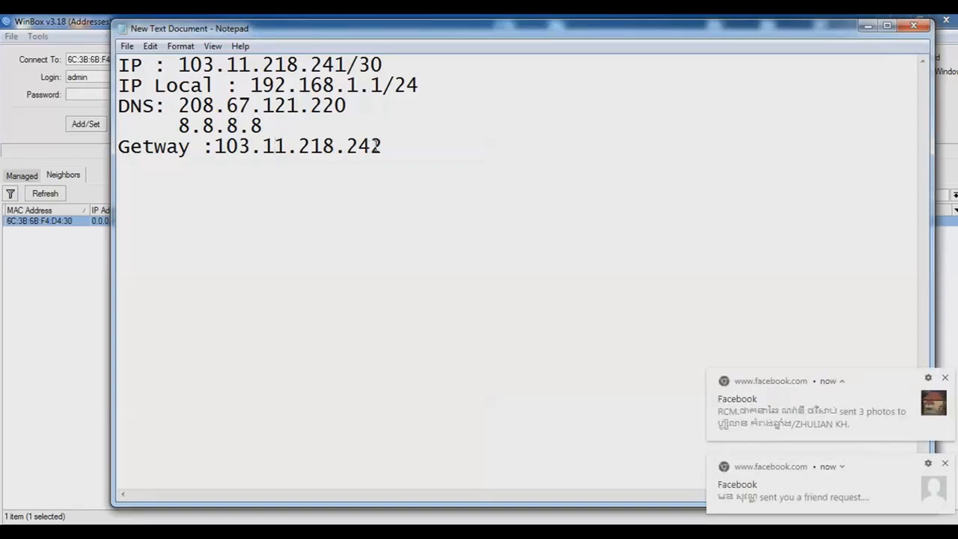
{"action": "left_click", "coordinate": [346, 146]}
{"action": "left_click", "coordinate": [319, 106]}
{"action": "left_click", "coordinate": [269, 124]}
{"action": "left_click", "coordinate": [126, 65]}
{"action": "left_click_drag", "start_coordinate": [125, 65], "coordinate": [380, 147]}
{"action": "left_click", "coordinate": [336, 105]}
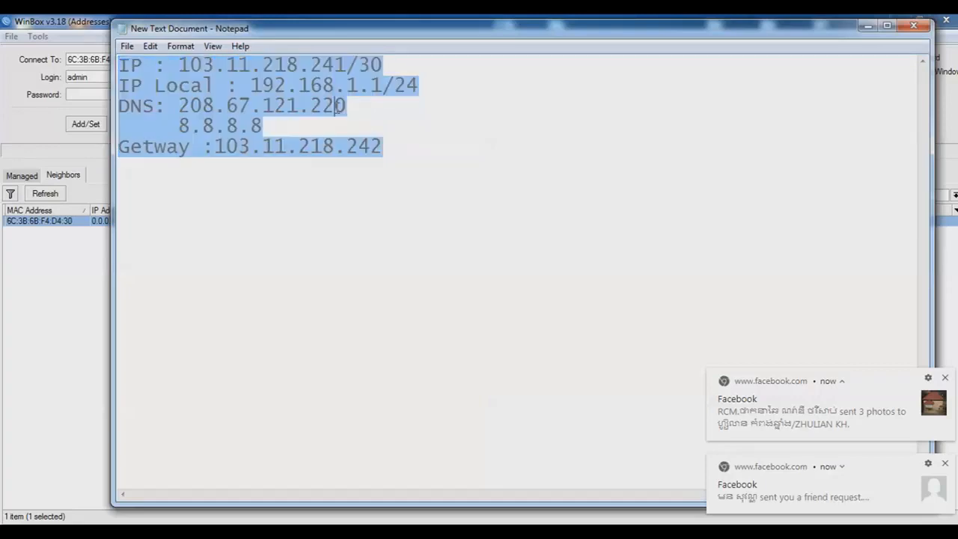
{"action": "left_click", "coordinate": [264, 122]}
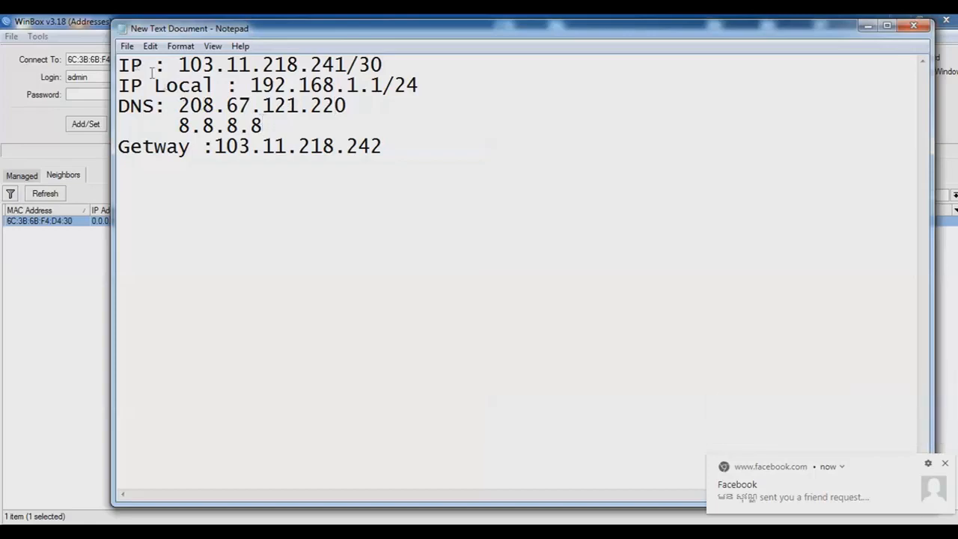
{"action": "left_click", "coordinate": [124, 64]}
{"action": "left_click_drag", "start_coordinate": [123, 65], "coordinate": [384, 148]}
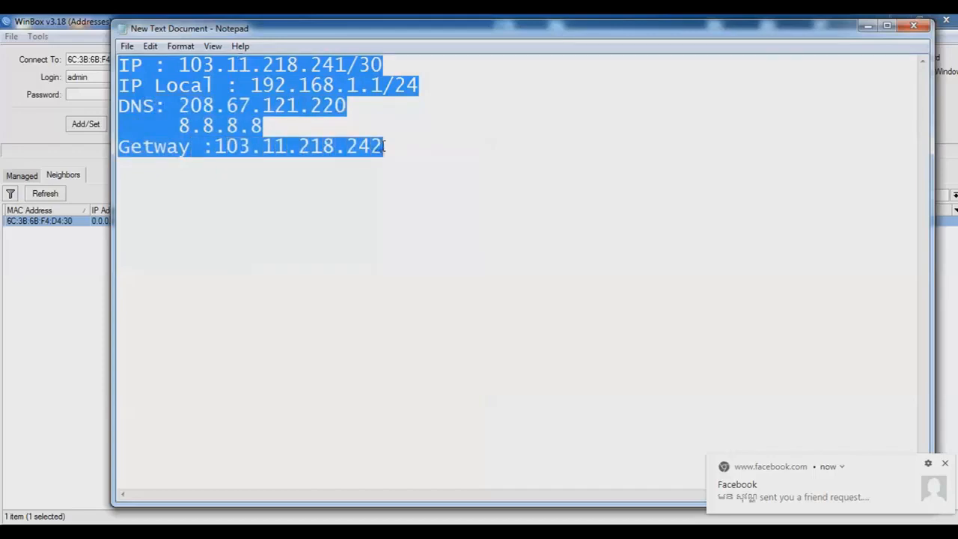
{"action": "left_click", "coordinate": [384, 146]}
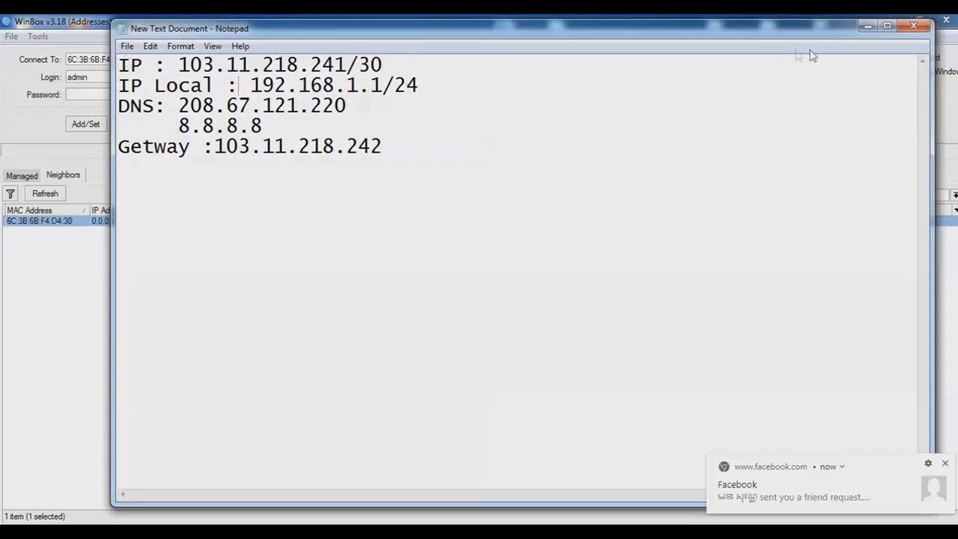
{"action": "left_click", "coordinate": [869, 28]}
Connect to the discovered MikroTik neighbor 6C:3B:6B:F4:D4:30 with login admin and a blank password.
{"action": "left_click", "coordinate": [318, 279]}
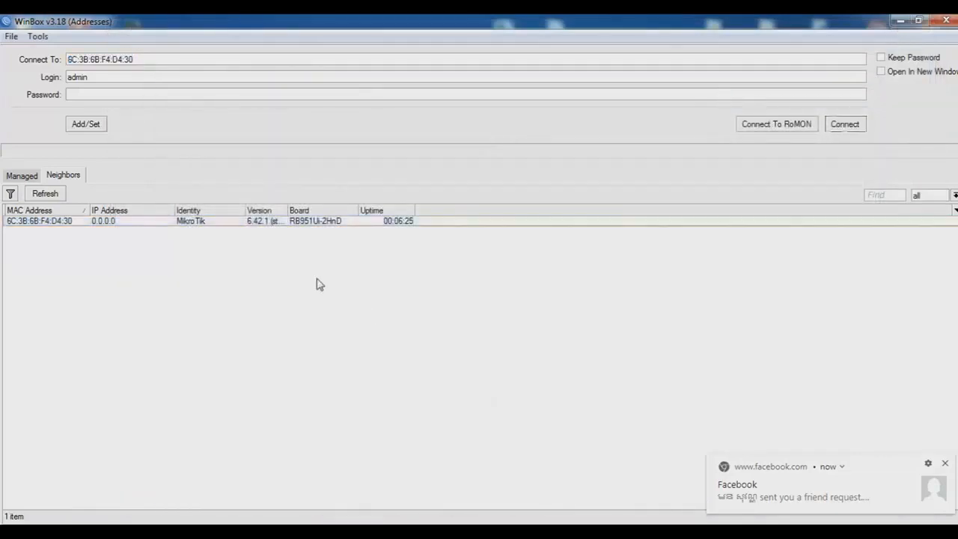
{"action": "left_click", "coordinate": [152, 221]}
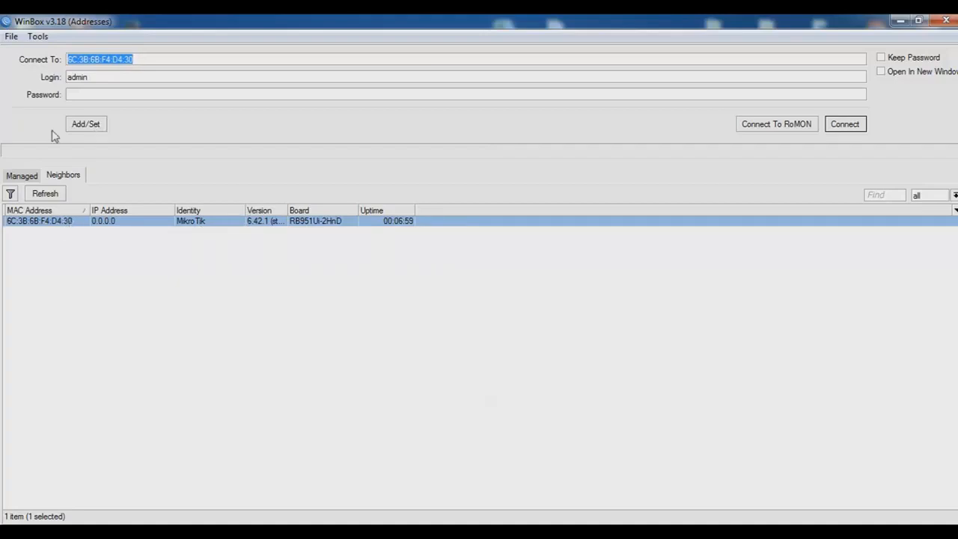
{"action": "left_click", "coordinate": [132, 81]}
{"action": "double_click", "coordinate": [122, 81]}
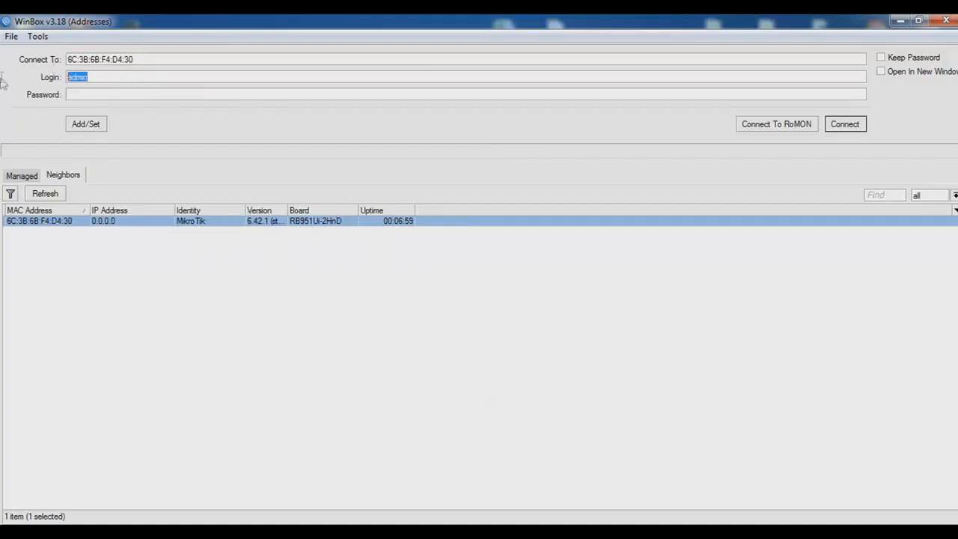
{"action": "left_click", "coordinate": [117, 95]}
{"action": "double_click", "coordinate": [119, 79]}
{"action": "left_click", "coordinate": [846, 125]}
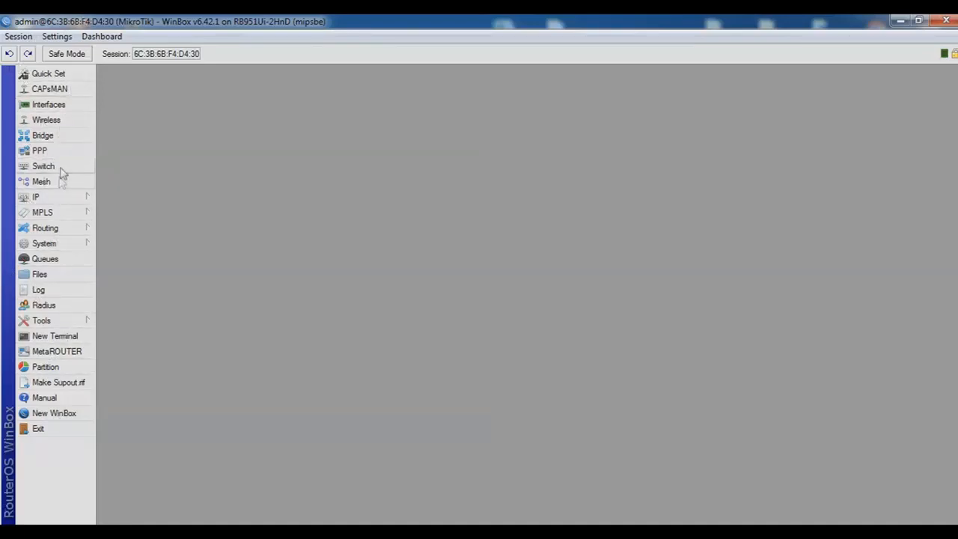
Add a new router IP address using 103.11.218.241/30 copied from the Notepad notes, and apply it.
{"action": "left_click", "coordinate": [42, 197]}
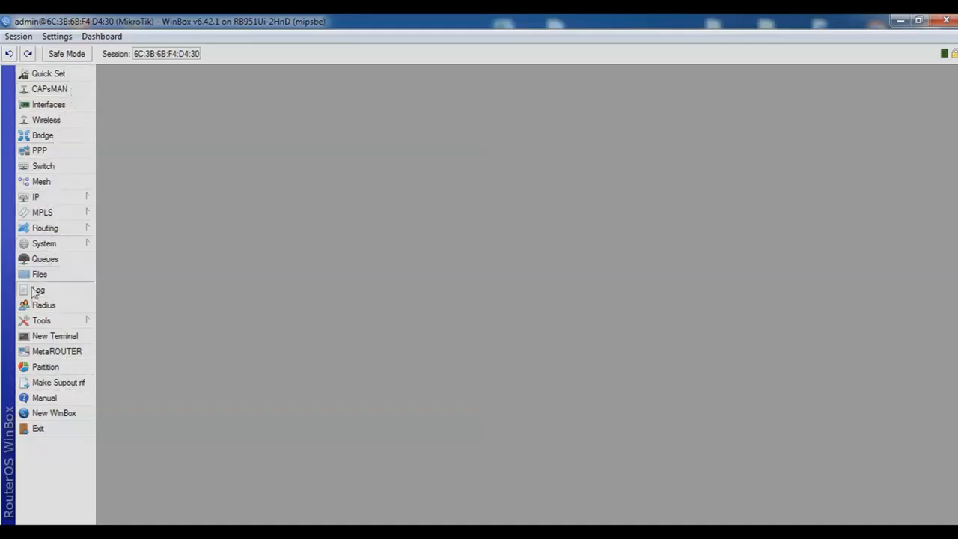
{"action": "left_click", "coordinate": [42, 213]}
{"action": "left_click", "coordinate": [58, 196]}
{"action": "left_click", "coordinate": [122, 178]}
{"action": "left_click", "coordinate": [303, 189]}
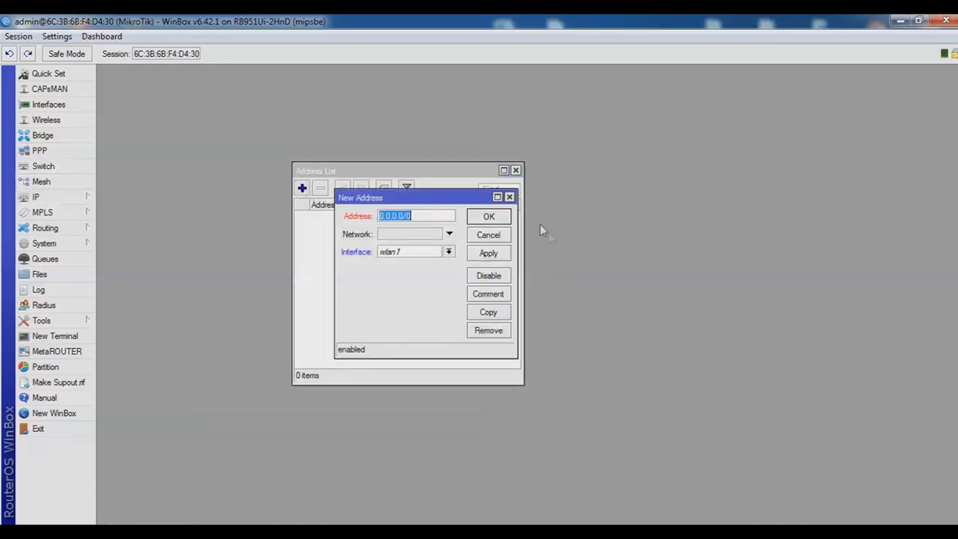
{"action": "left_click", "coordinate": [423, 215]}
{"action": "double_click", "coordinate": [422, 216]}
{"action": "key", "text": "alt+Tab"}
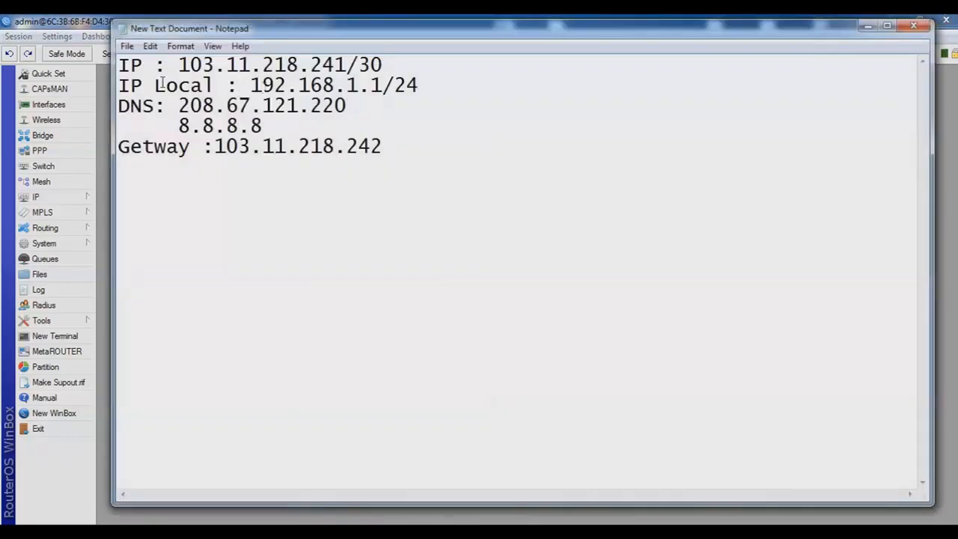
{"action": "left_click_drag", "start_coordinate": [182, 61], "coordinate": [385, 59]}
{"action": "key", "text": "ctrl+c"}
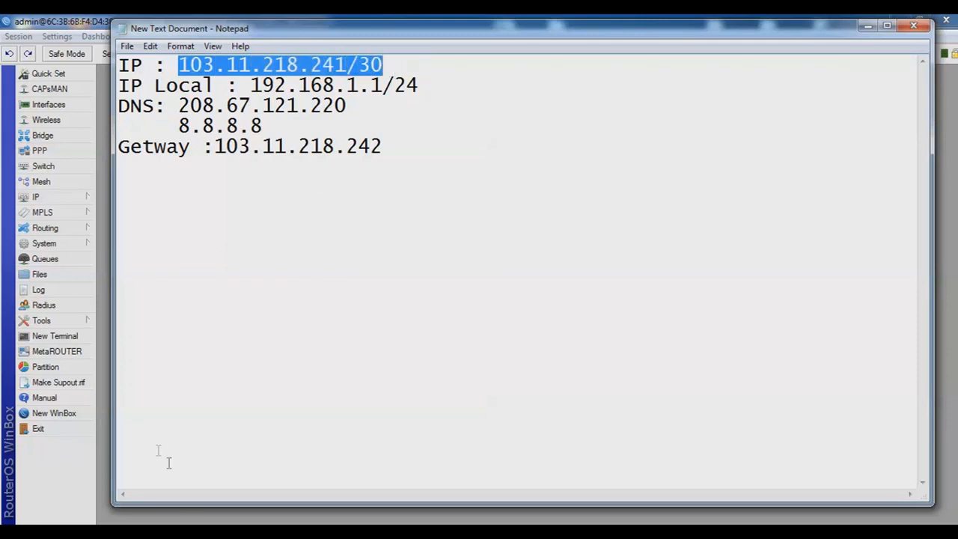
{"action": "key", "text": "alt+Tab"}
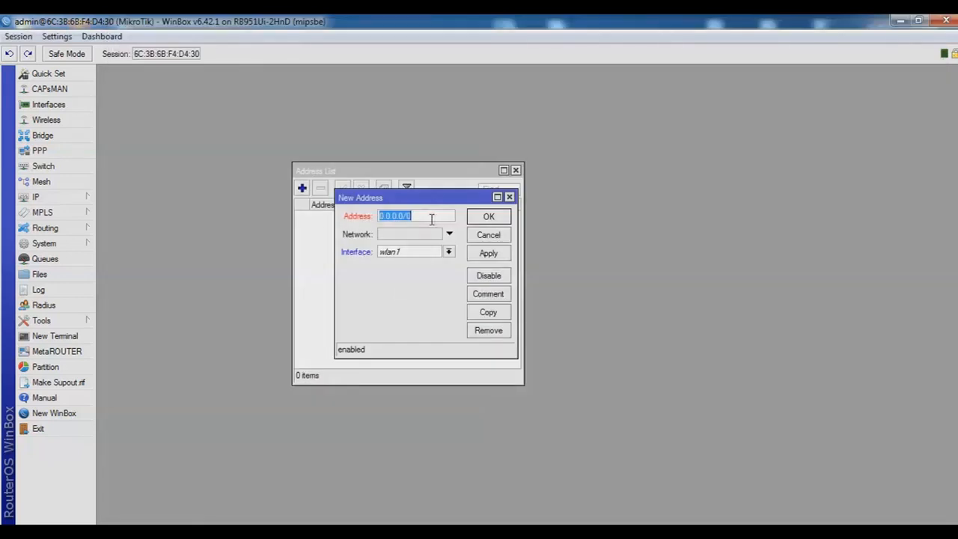
{"action": "key", "text": "ctrl+v"}
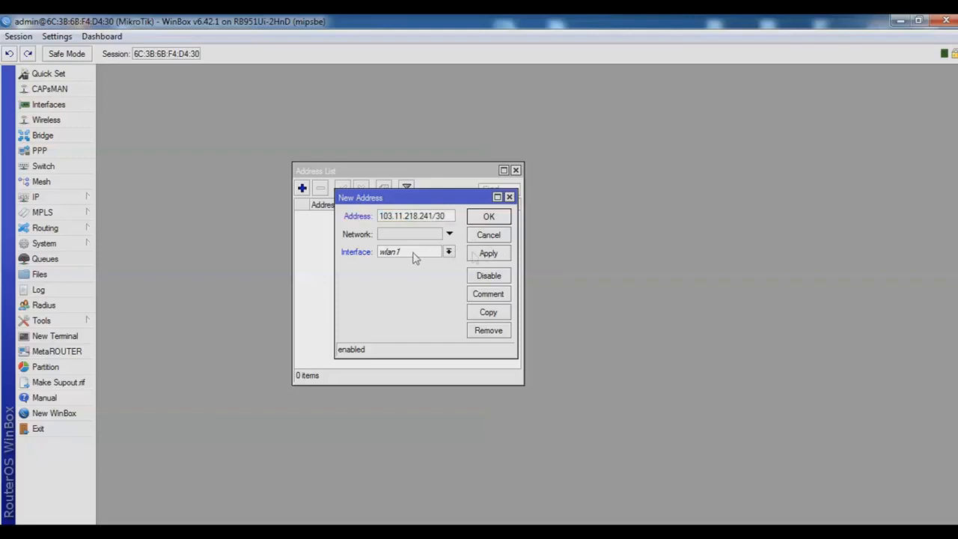
{"action": "left_click", "coordinate": [488, 253]}
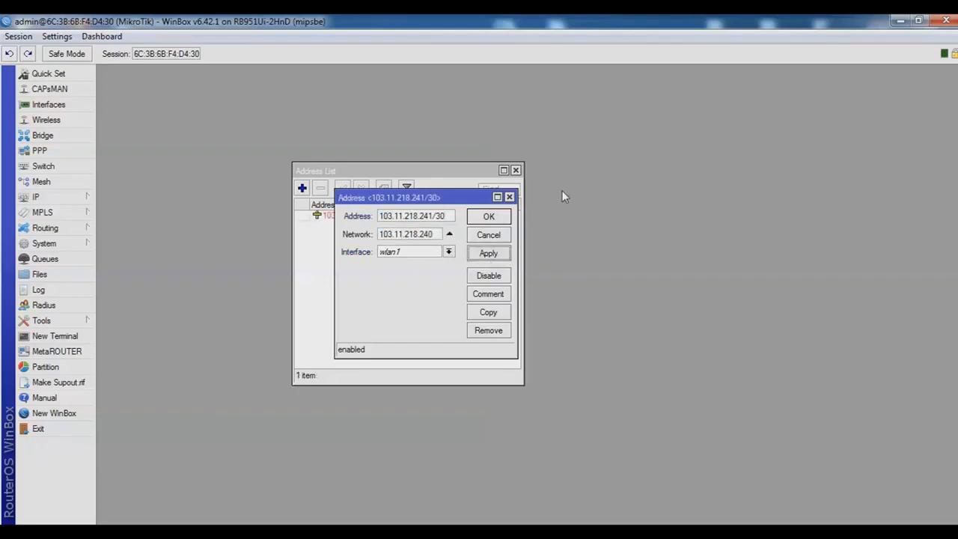
Assign the 103.11.218.241/30 address to interface ether1, save it and close the address list.
{"action": "left_click", "coordinate": [448, 253]}
{"action": "left_click", "coordinate": [449, 252]}
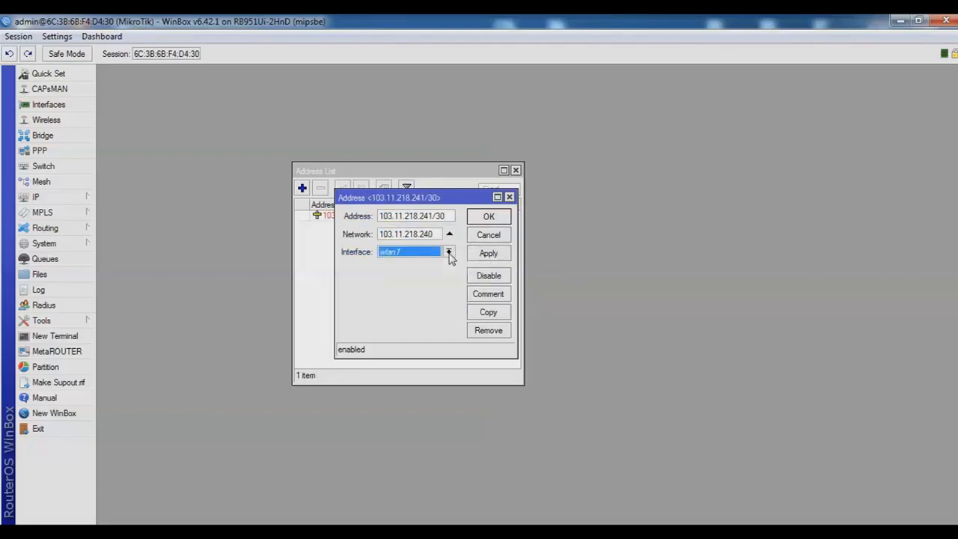
{"action": "left_click", "coordinate": [449, 252]}
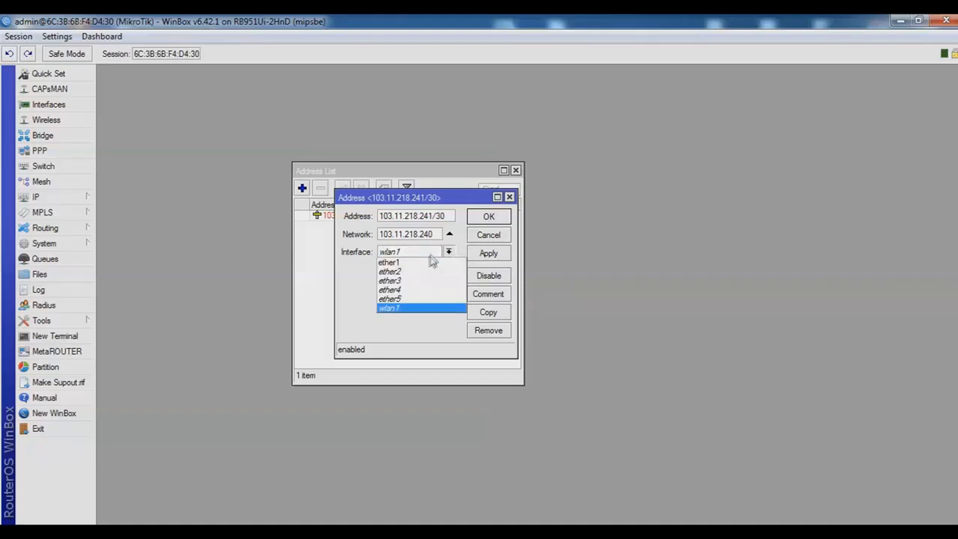
{"action": "left_click", "coordinate": [429, 263]}
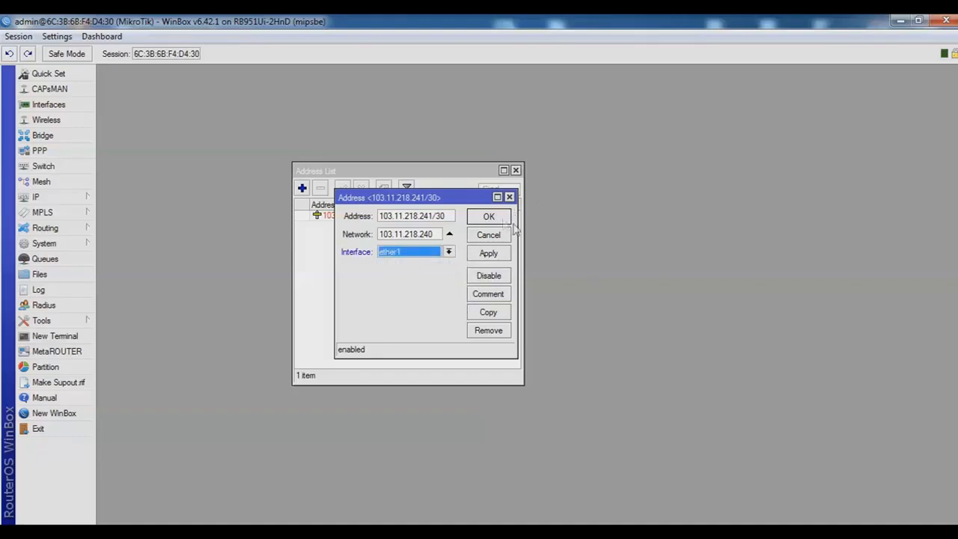
{"action": "left_click", "coordinate": [497, 256]}
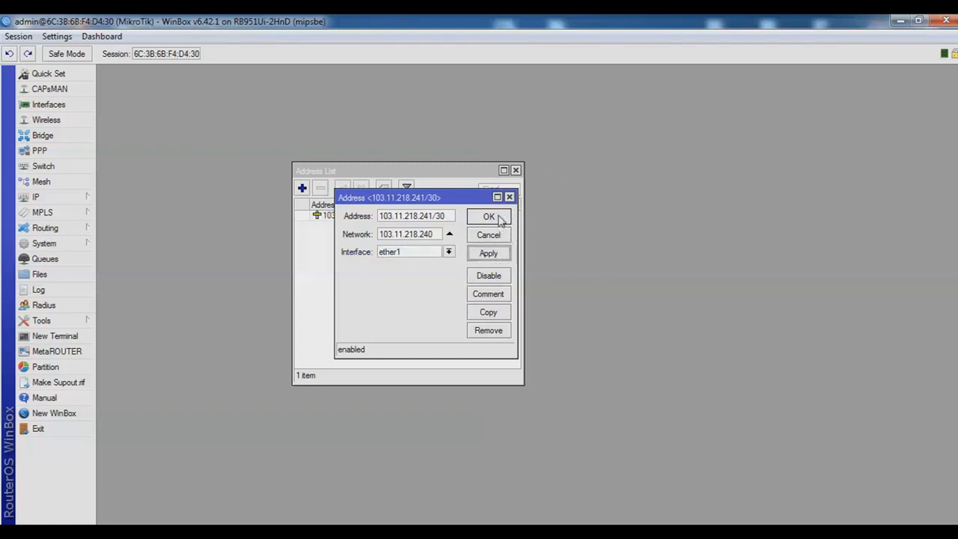
{"action": "left_click", "coordinate": [489, 217]}
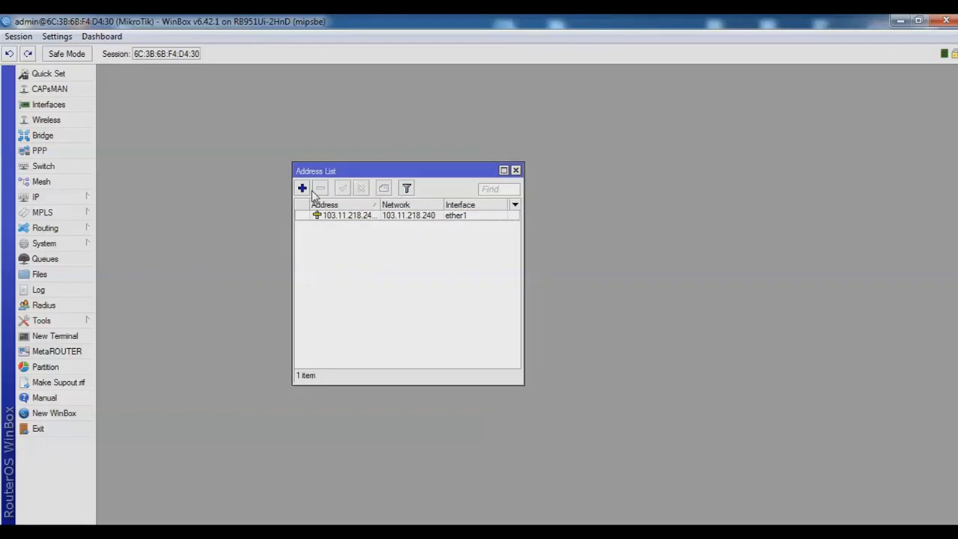
{"action": "left_click", "coordinate": [516, 171]}
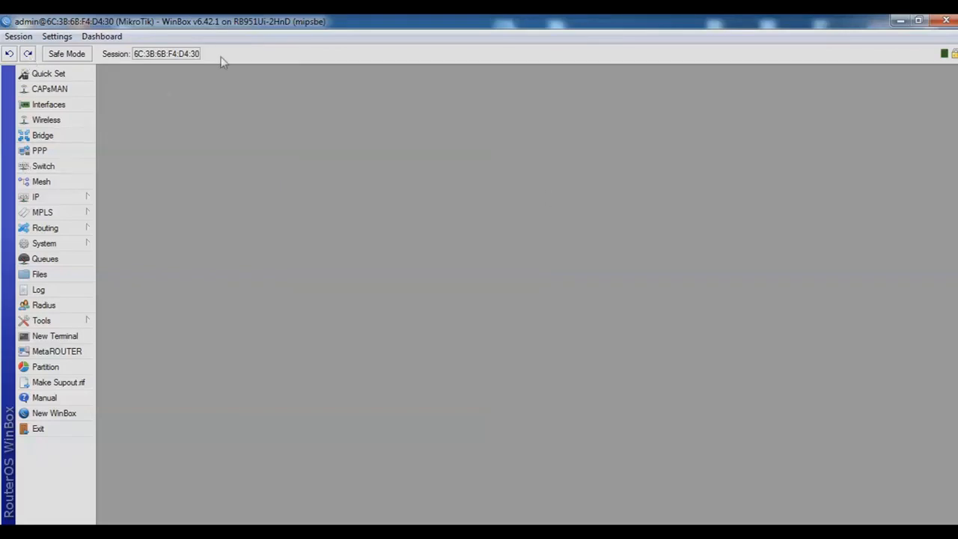
Create a new bridge interface named LAN and apply it.
{"action": "left_click", "coordinate": [45, 136]}
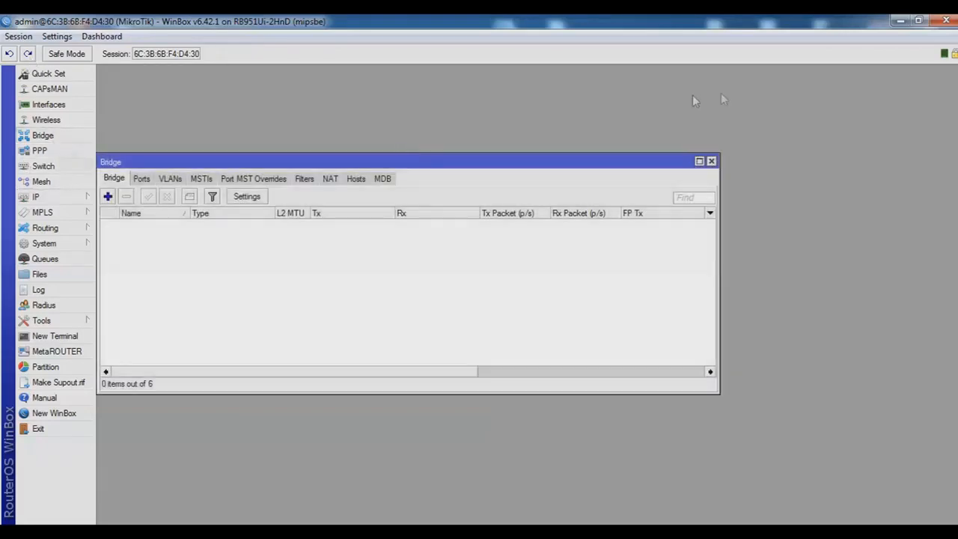
{"action": "left_click", "coordinate": [108, 196]}
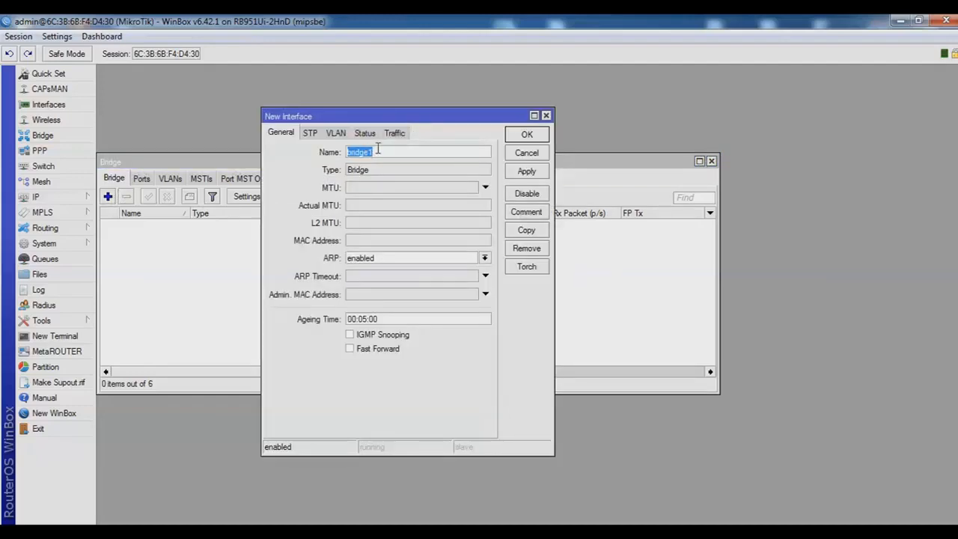
{"action": "type", "text": "LAN"}
{"action": "left_click", "coordinate": [526, 173]}
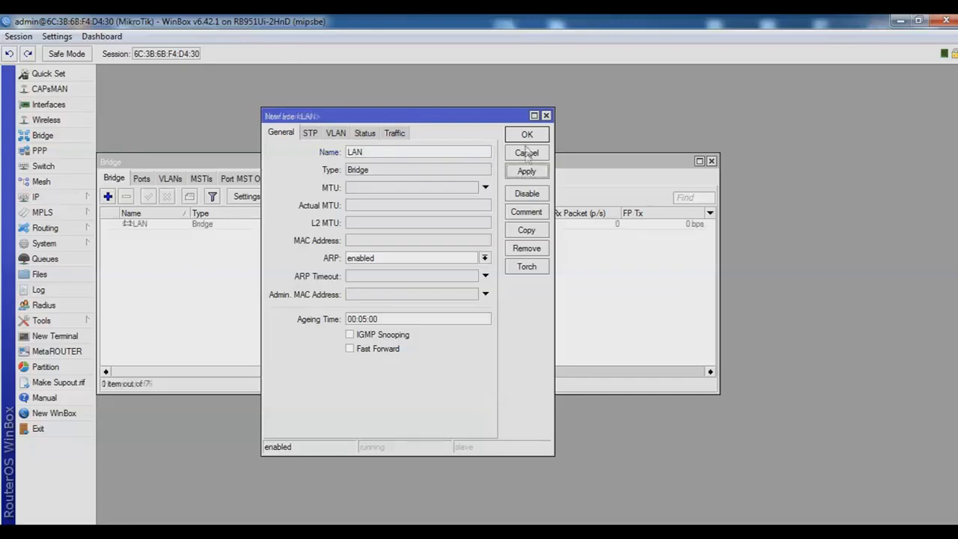
Save the LAN bridge, and add interface ether2 as a port of the LAN bridge.
{"action": "left_click", "coordinate": [527, 135]}
{"action": "left_click", "coordinate": [144, 178]}
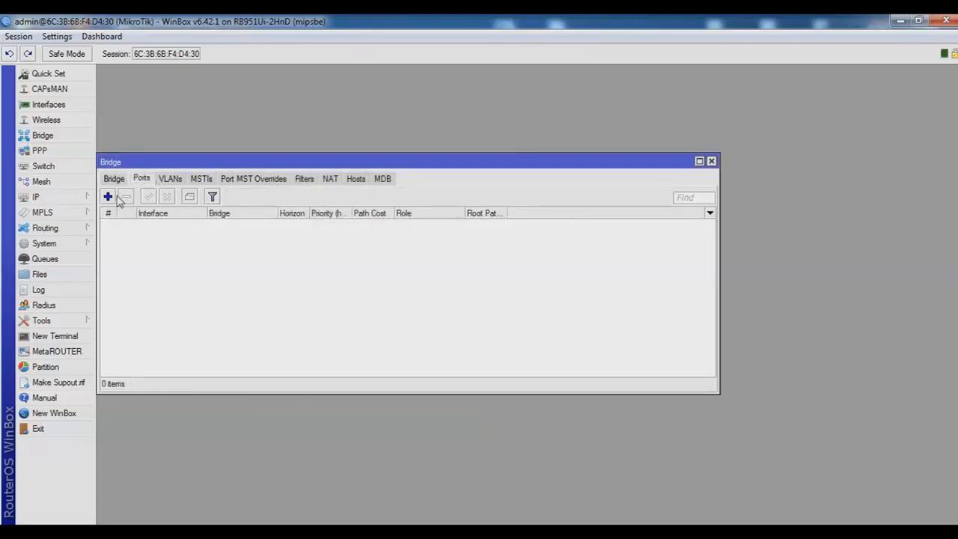
{"action": "left_click", "coordinate": [107, 196]}
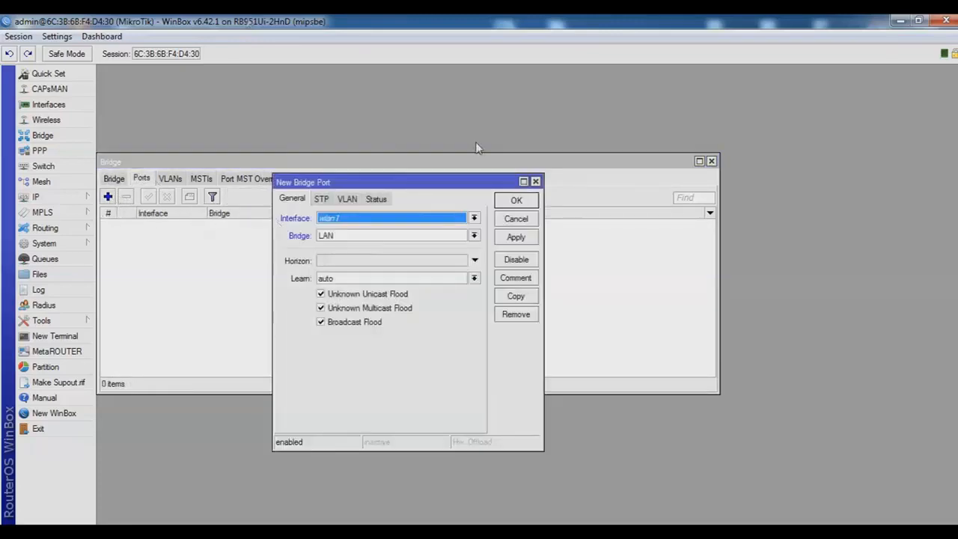
{"action": "left_click", "coordinate": [474, 218]}
{"action": "left_click", "coordinate": [406, 250]}
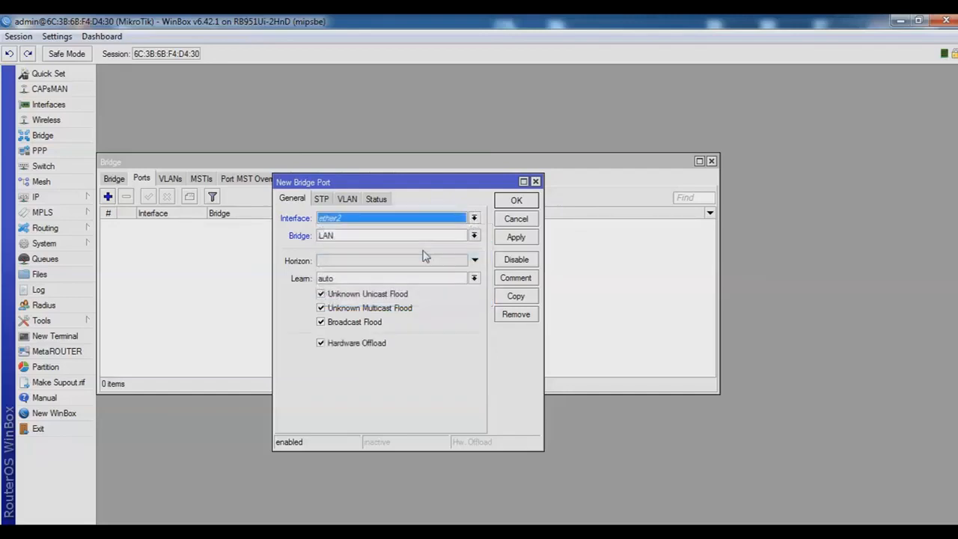
{"action": "left_click", "coordinate": [516, 237]}
{"action": "left_click", "coordinate": [516, 200]}
Add interface ether3 as another port of the LAN bridge and save it.
{"action": "left_click", "coordinate": [108, 196]}
{"action": "left_click", "coordinate": [474, 218]}
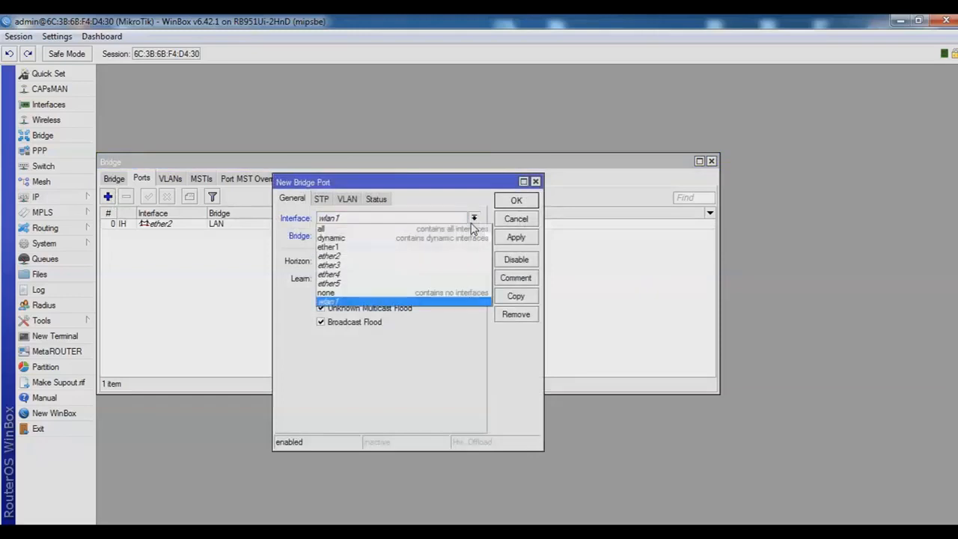
{"action": "left_click", "coordinate": [404, 265]}
{"action": "left_click", "coordinate": [514, 238]}
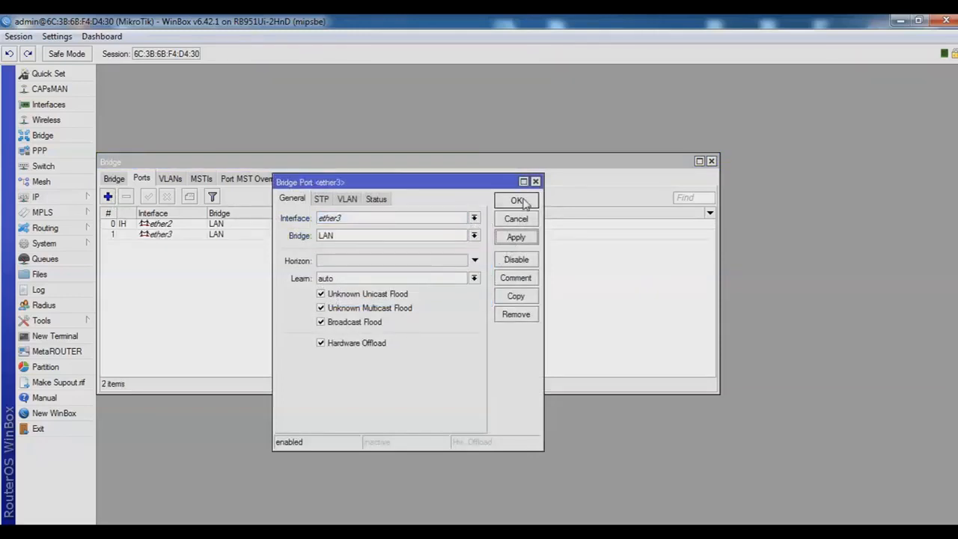
{"action": "left_click", "coordinate": [517, 200]}
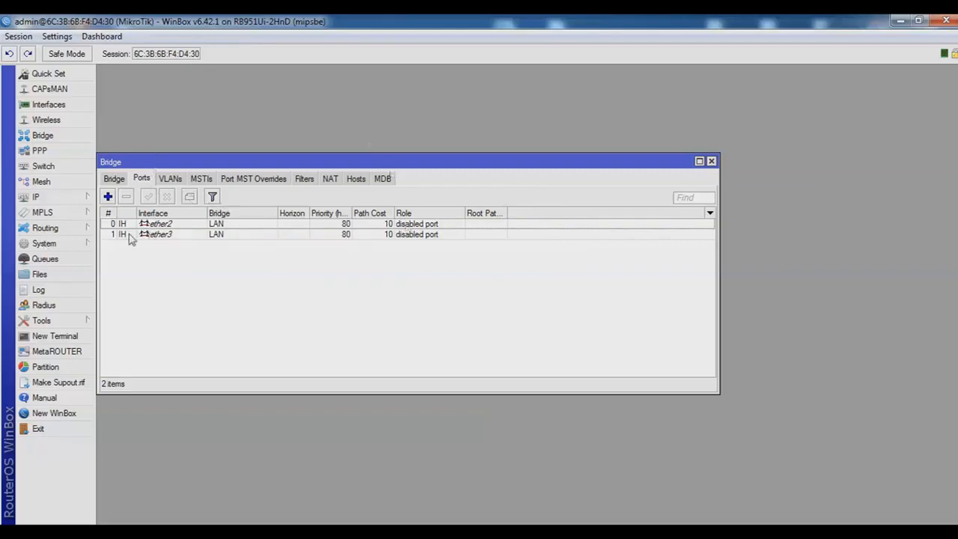
{"action": "left_click", "coordinate": [178, 224]}
{"action": "left_click", "coordinate": [180, 235]}
{"action": "left_click", "coordinate": [201, 224]}
{"action": "left_click", "coordinate": [183, 235]}
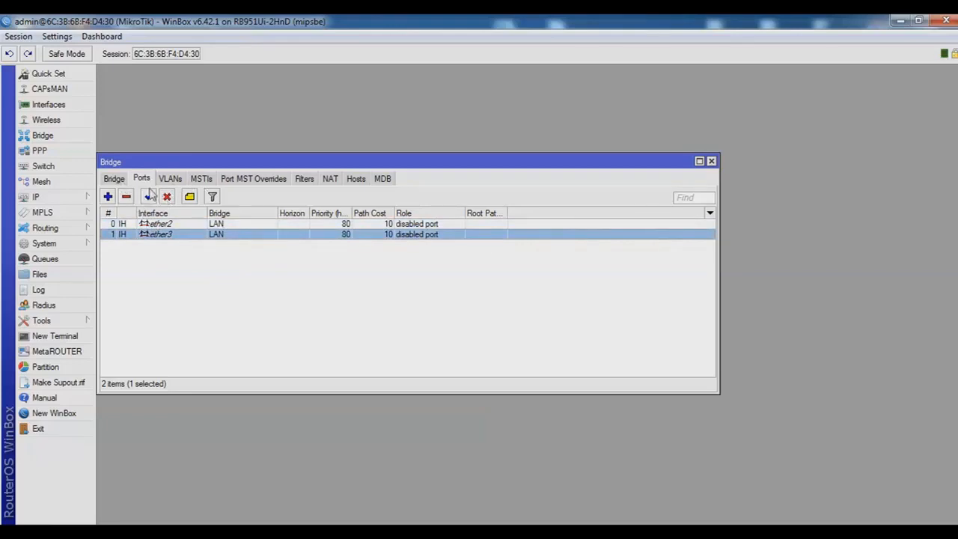
Add the wireless interface wlan1 as a port of the LAN bridge, save it and close the bridge settings.
{"action": "left_click", "coordinate": [108, 197]}
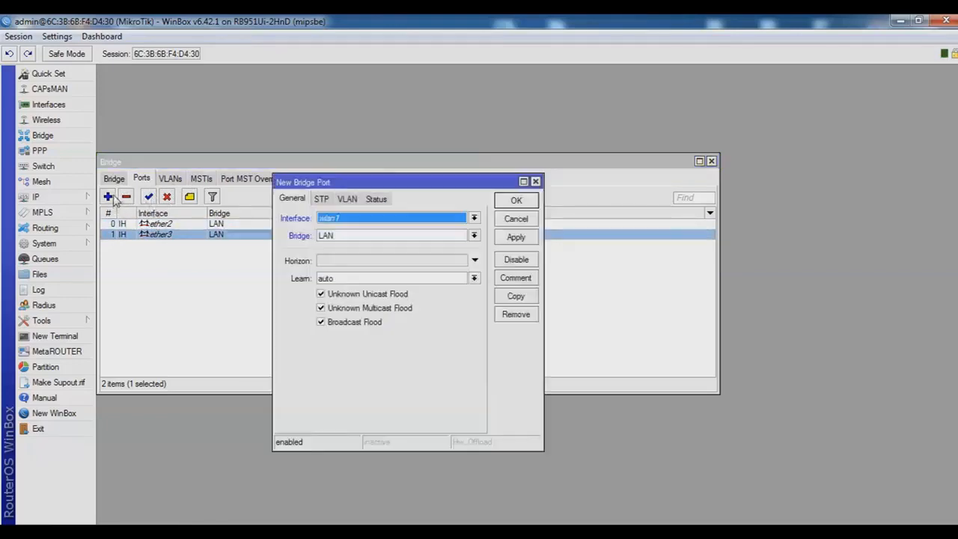
{"action": "left_click", "coordinate": [474, 218]}
{"action": "left_click", "coordinate": [474, 219]}
{"action": "left_click", "coordinate": [474, 219]}
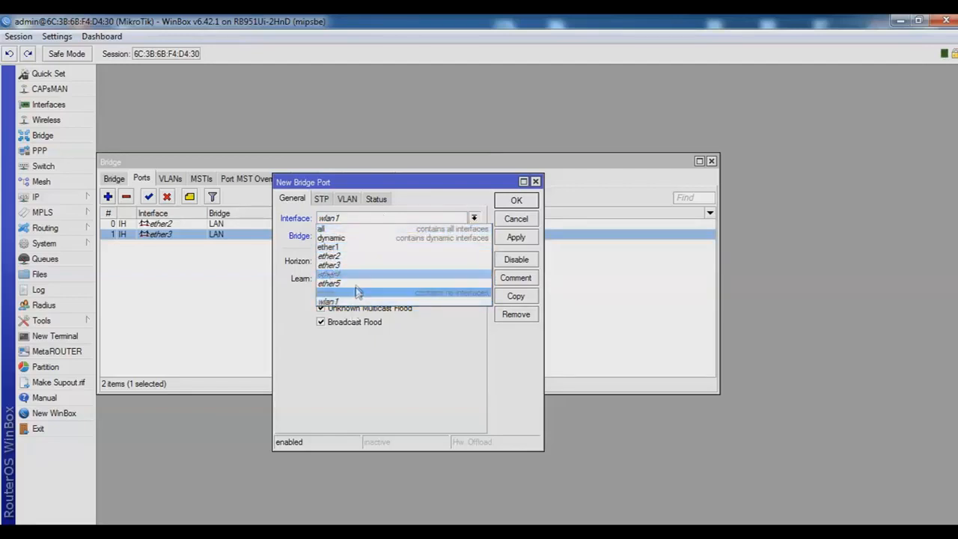
{"action": "left_click", "coordinate": [374, 302]}
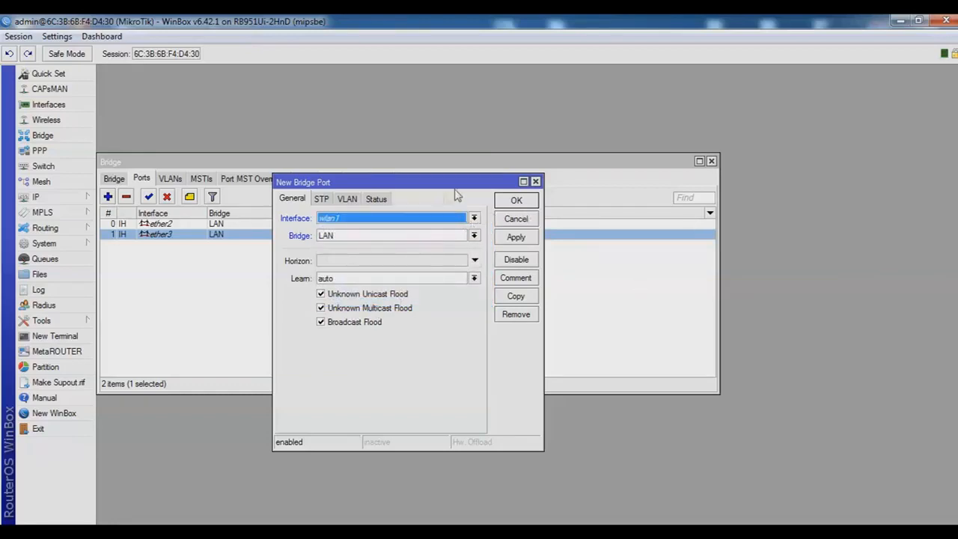
{"action": "left_click", "coordinate": [516, 237]}
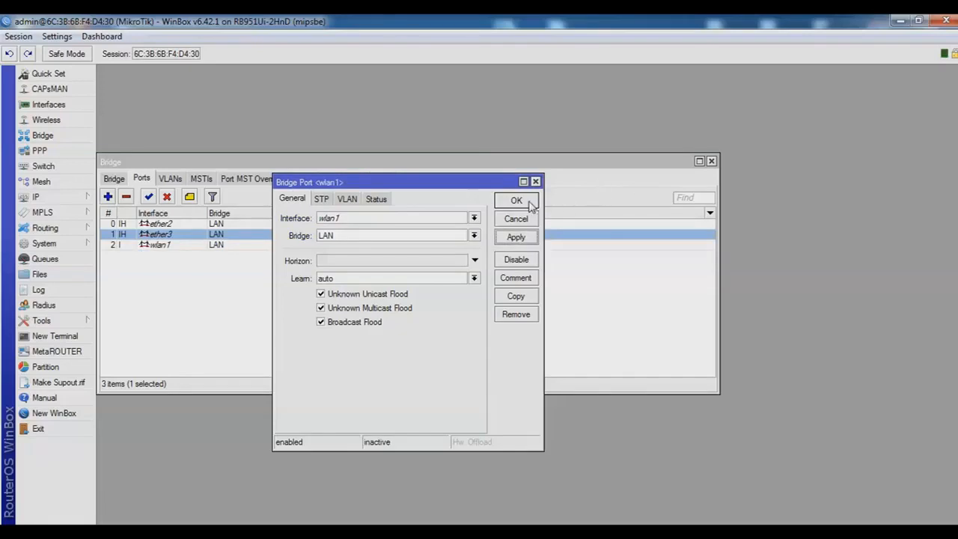
{"action": "left_click", "coordinate": [530, 205]}
{"action": "left_click", "coordinate": [375, 292]}
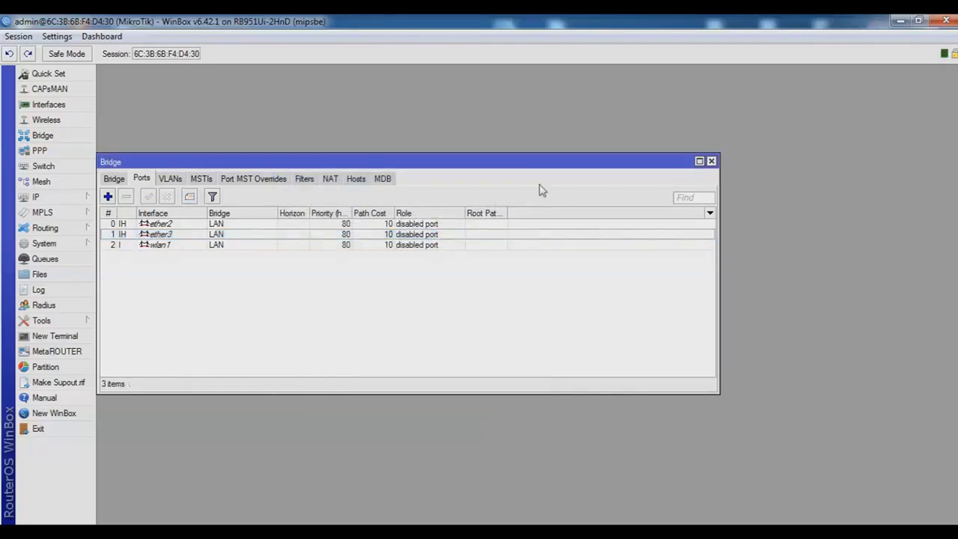
{"action": "left_click", "coordinate": [713, 162]}
Start a new router IP address entry with the local IP 192.168.1.1/24 copied from the Notepad notes.
{"action": "left_click", "coordinate": [74, 197]}
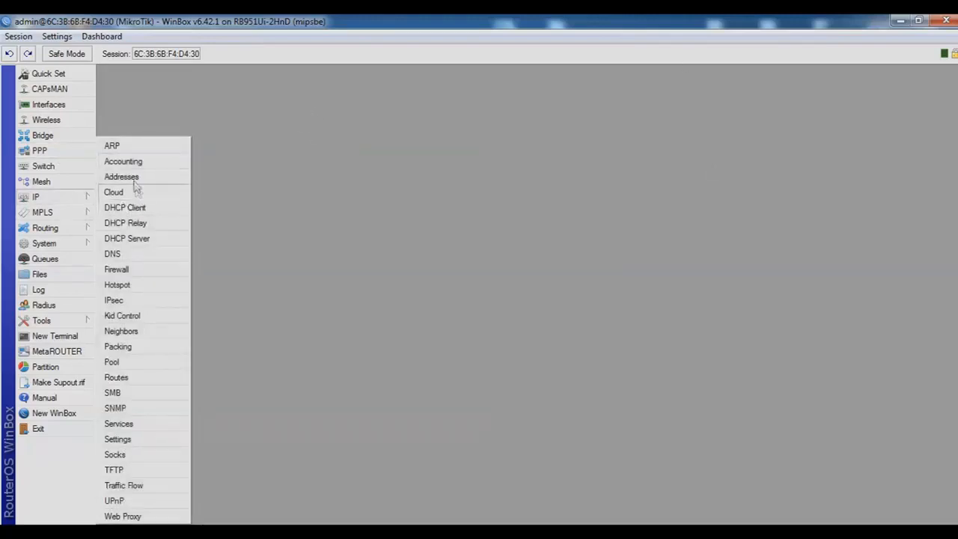
{"action": "left_click", "coordinate": [122, 177]}
{"action": "left_click", "coordinate": [302, 190]}
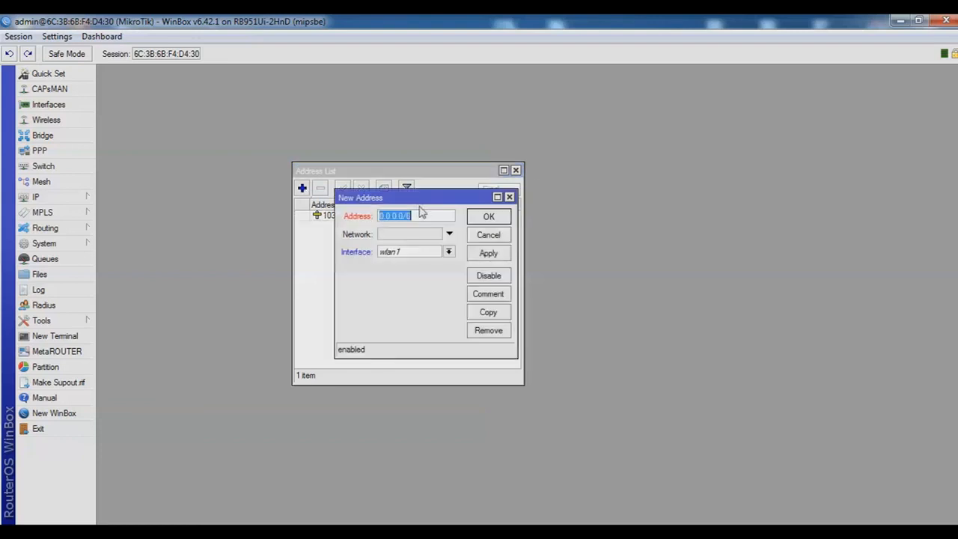
{"action": "left_click", "coordinate": [464, 532]}
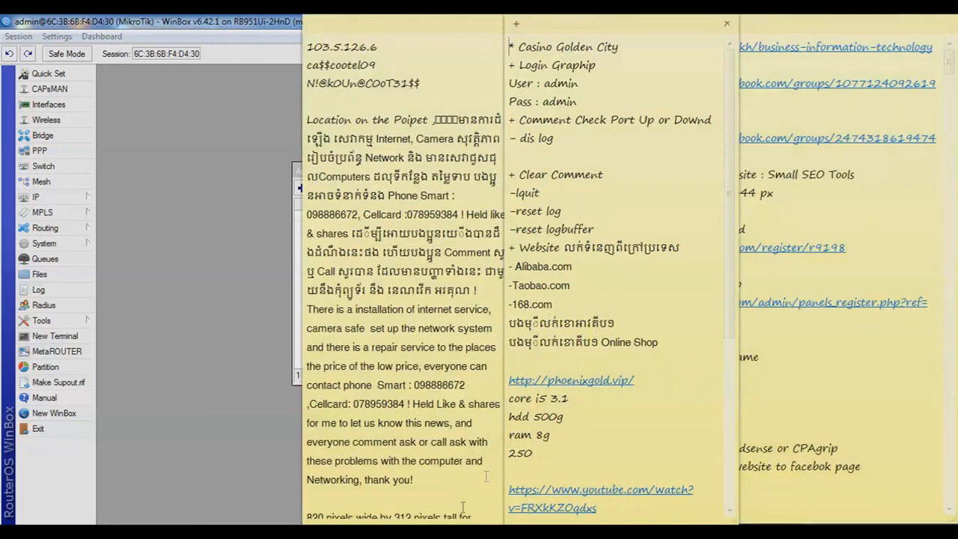
{"action": "left_click", "coordinate": [572, 530]}
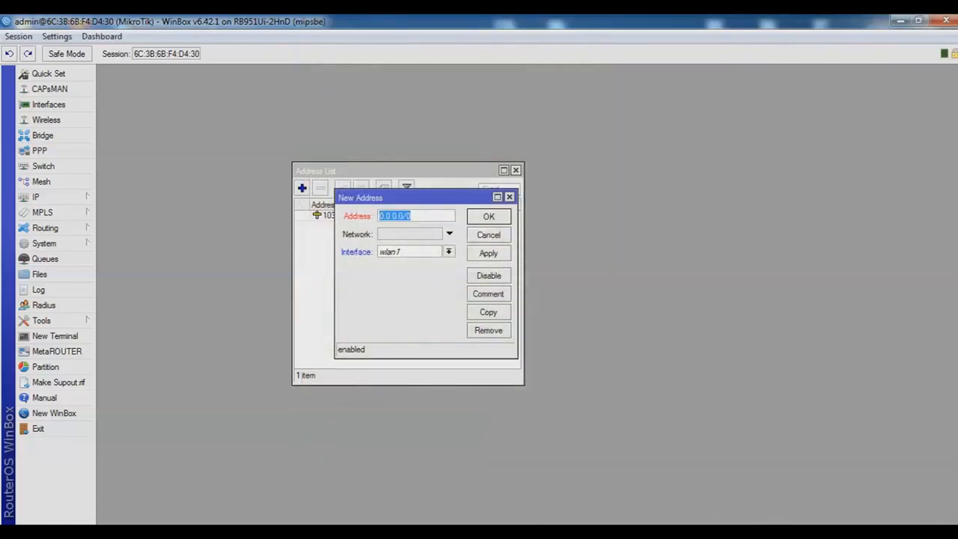
{"action": "left_click", "coordinate": [524, 531]}
{"action": "left_click", "coordinate": [277, 105]}
{"action": "left_click_drag", "start_coordinate": [251, 85], "coordinate": [422, 84]}
{"action": "key", "text": "ctrl+c"}
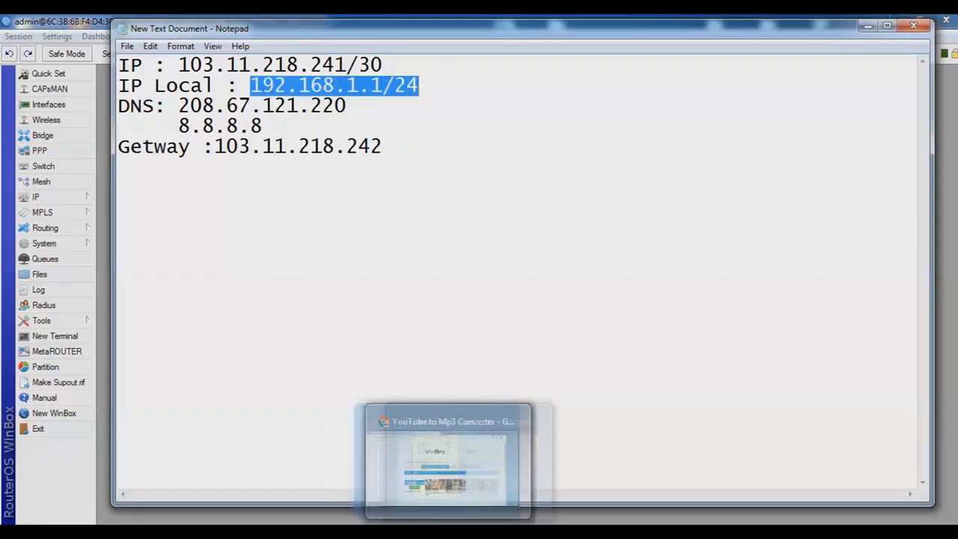
{"action": "left_click", "coordinate": [282, 531]}
{"action": "key", "text": "ctrl+v"}
Assign the 192.168.1.1/24 address to interface LAN, save it and close the address list.
{"action": "left_click", "coordinate": [449, 252]}
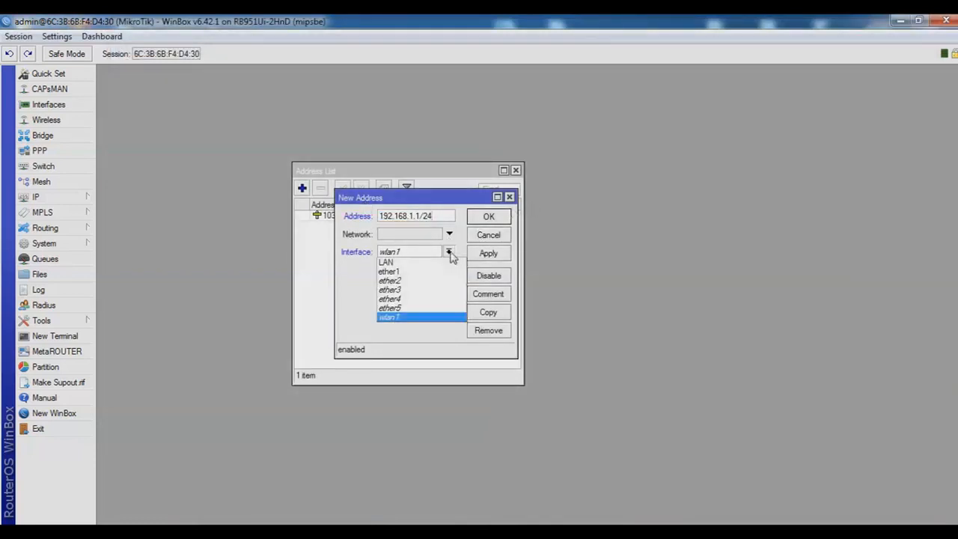
{"action": "left_click", "coordinate": [416, 261]}
{"action": "left_click", "coordinate": [488, 254]}
{"action": "left_click", "coordinate": [489, 216]}
{"action": "left_click", "coordinate": [516, 171]}
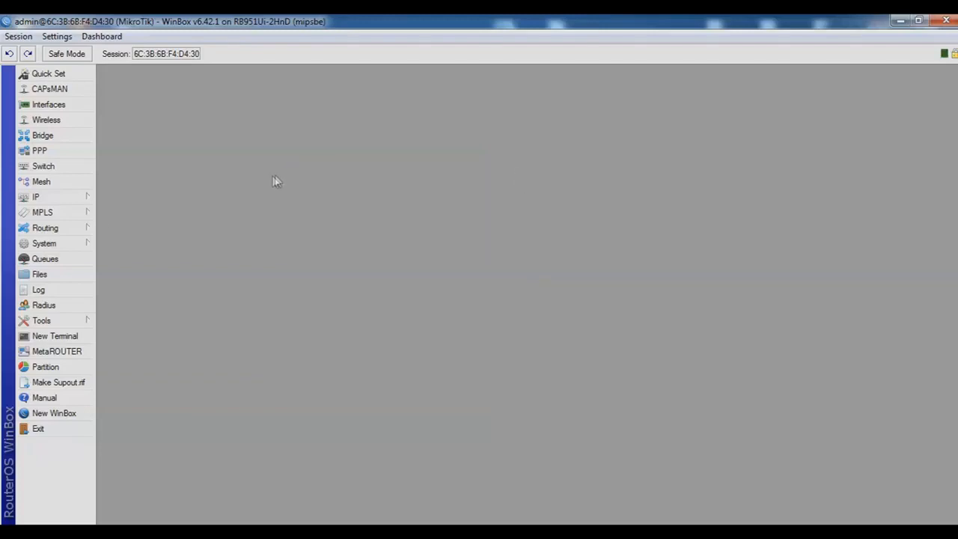
Set the first DNS server to 208.67.121.220, copied from the Notepad notes.
{"action": "left_click", "coordinate": [79, 198]}
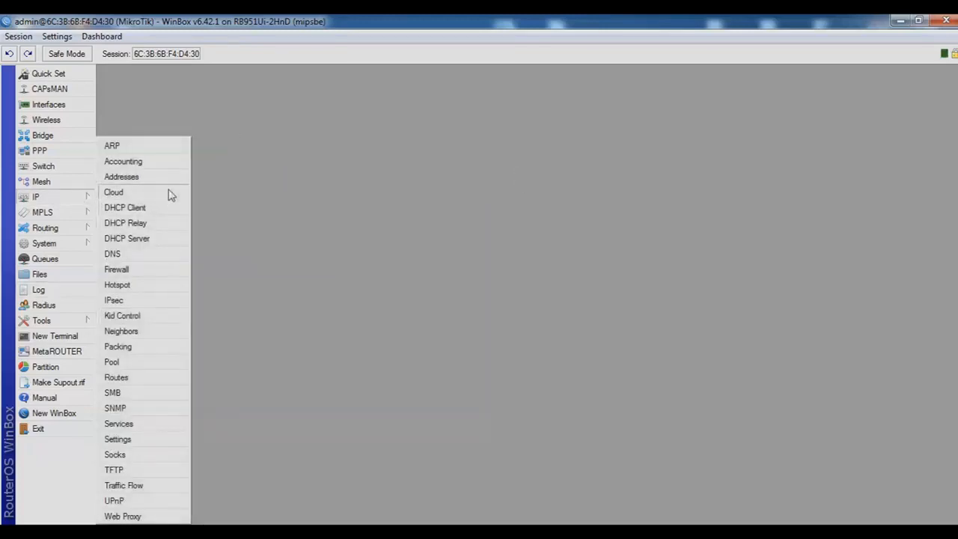
{"action": "left_click", "coordinate": [120, 254]}
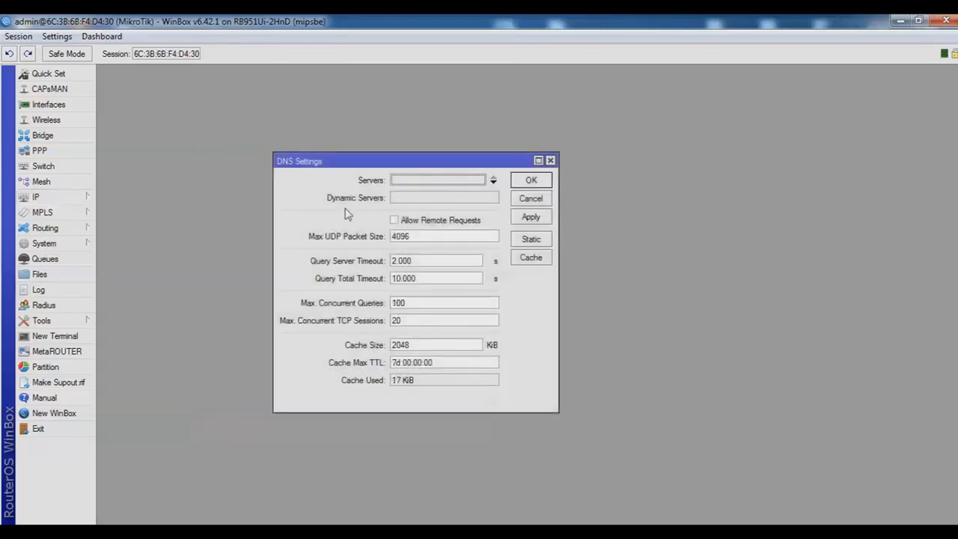
{"action": "left_click", "coordinate": [493, 181]}
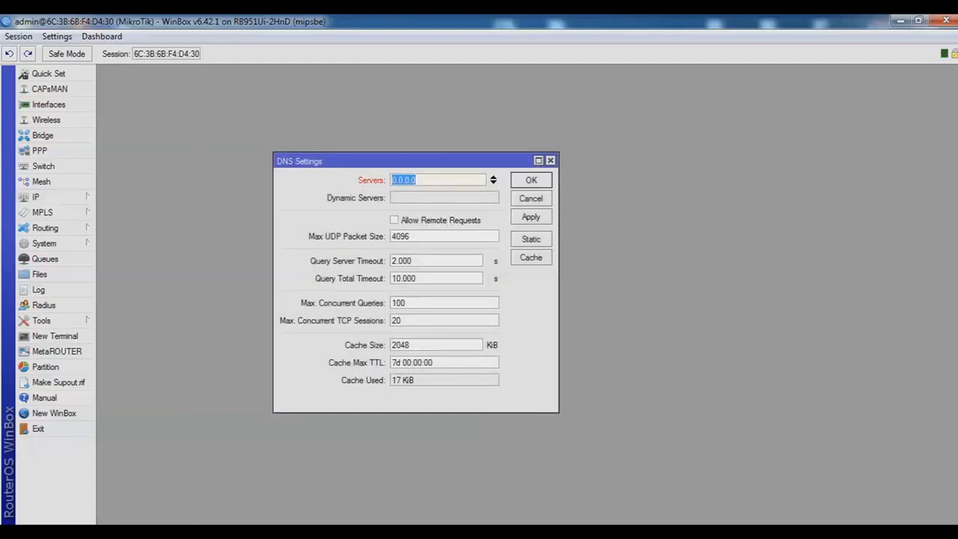
{"action": "key", "text": "alt+Tab"}
{"action": "left_click", "coordinate": [255, 107]}
{"action": "left_click_drag", "start_coordinate": [181, 106], "coordinate": [346, 105]}
{"action": "key", "text": "ctrl+c"}
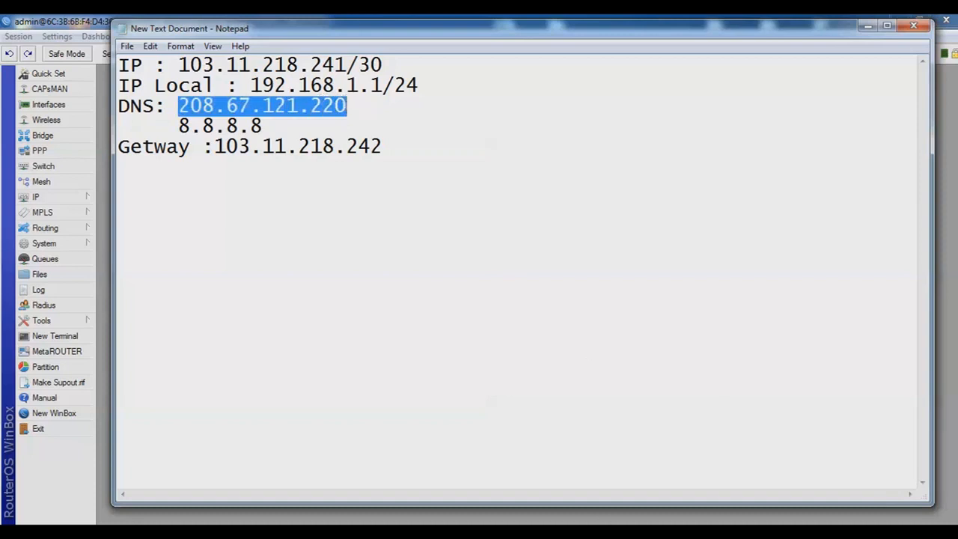
{"action": "key", "text": "alt+Tab"}
{"action": "key", "text": "ctrl+v"}
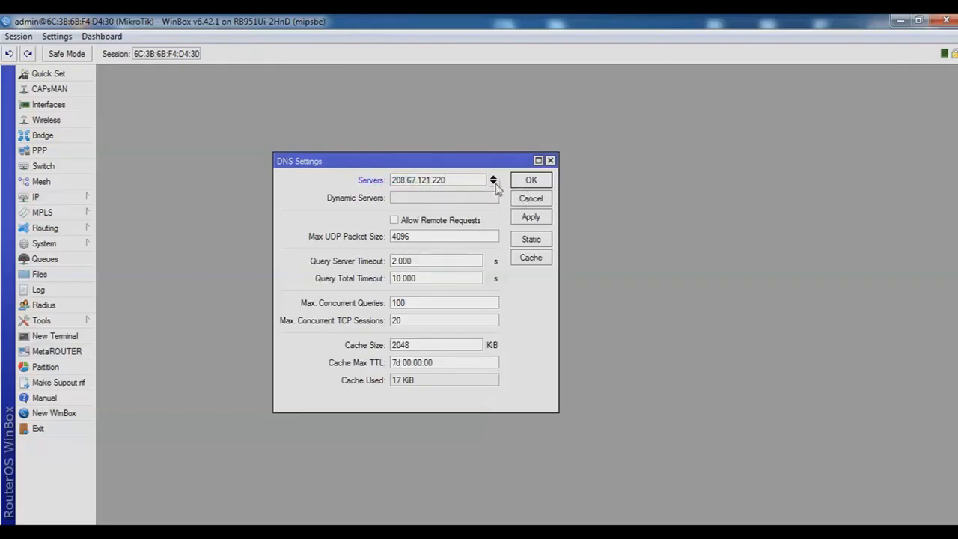
Add 8.8.8.8 as a second DNS server, allow remote requests and save the DNS settings.
{"action": "left_click", "coordinate": [495, 184]}
{"action": "type", "text": "8.8.8.8"}
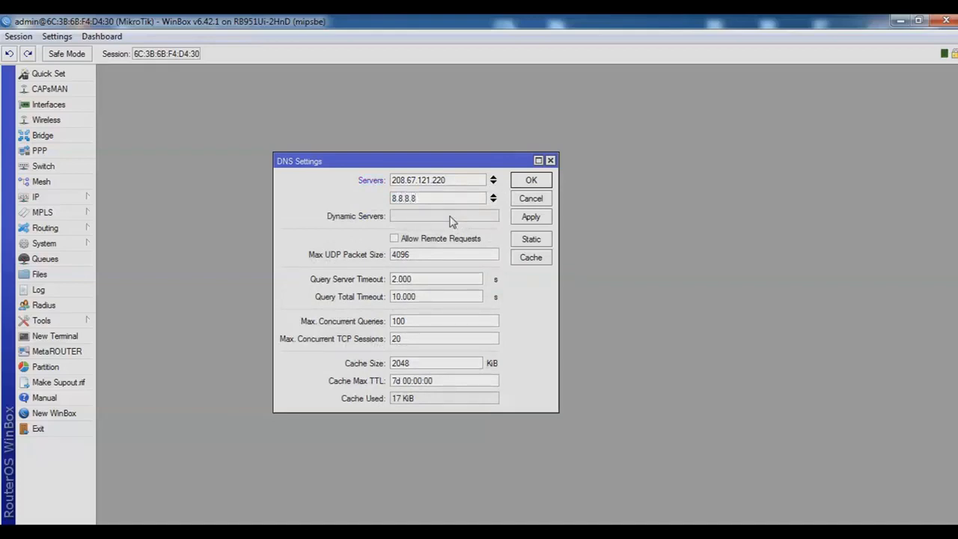
{"action": "left_click", "coordinate": [395, 238]}
{"action": "left_click", "coordinate": [533, 219]}
{"action": "left_click", "coordinate": [533, 181]}
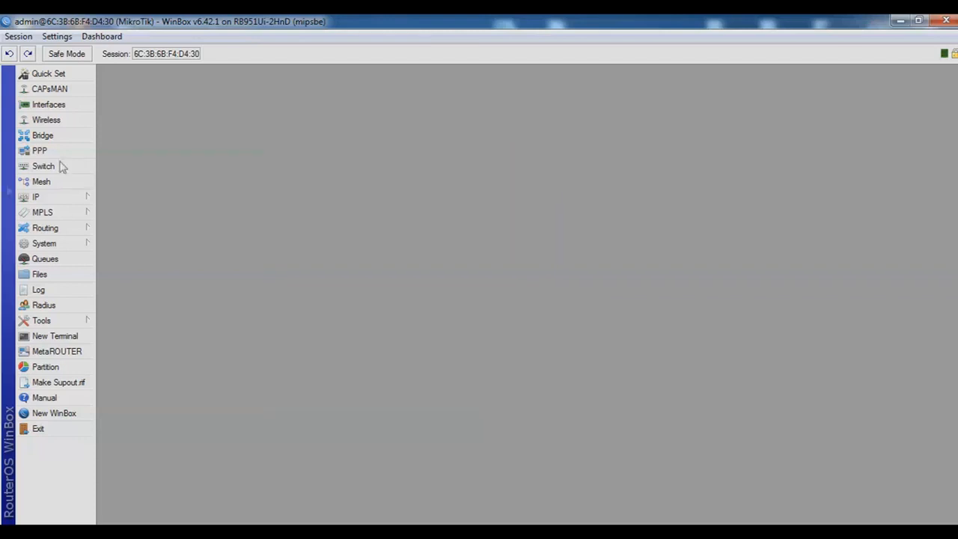
Add a route for destination 0.0.0.0/0 with gateway 103.11.218.242 copied from the Notepad notes, and save it.
{"action": "left_click", "coordinate": [58, 199]}
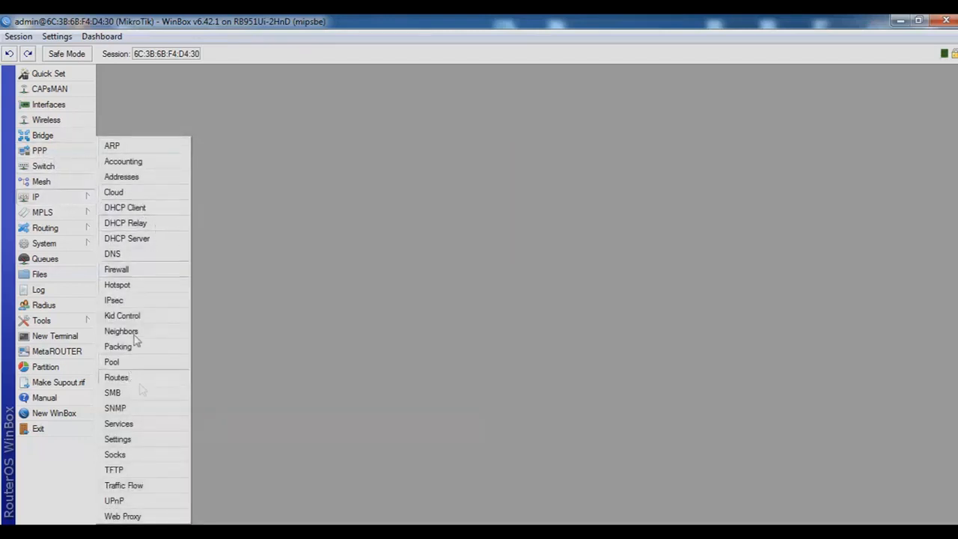
{"action": "left_click", "coordinate": [128, 381]}
{"action": "left_click", "coordinate": [176, 196]}
{"action": "key", "text": "Tab"}
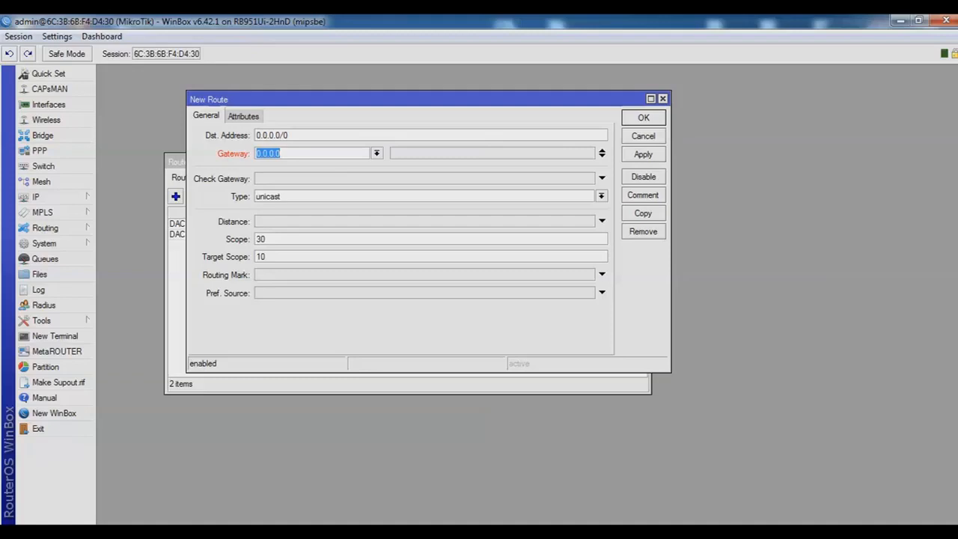
{"action": "mouse_move", "coordinate": [414, 533]}
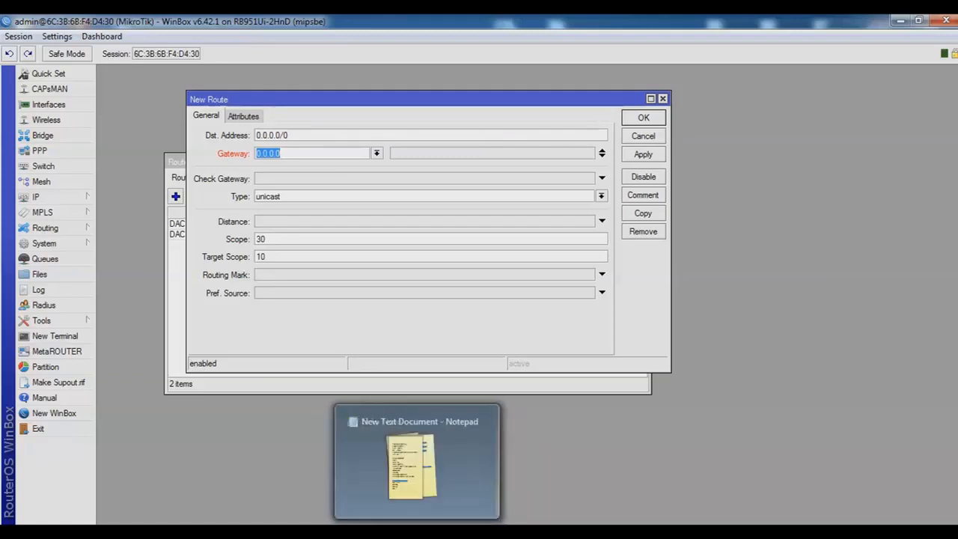
{"action": "left_click", "coordinate": [420, 533]}
{"action": "left_click_drag", "start_coordinate": [215, 147], "coordinate": [383, 147]}
{"action": "key", "text": "ctrl+c"}
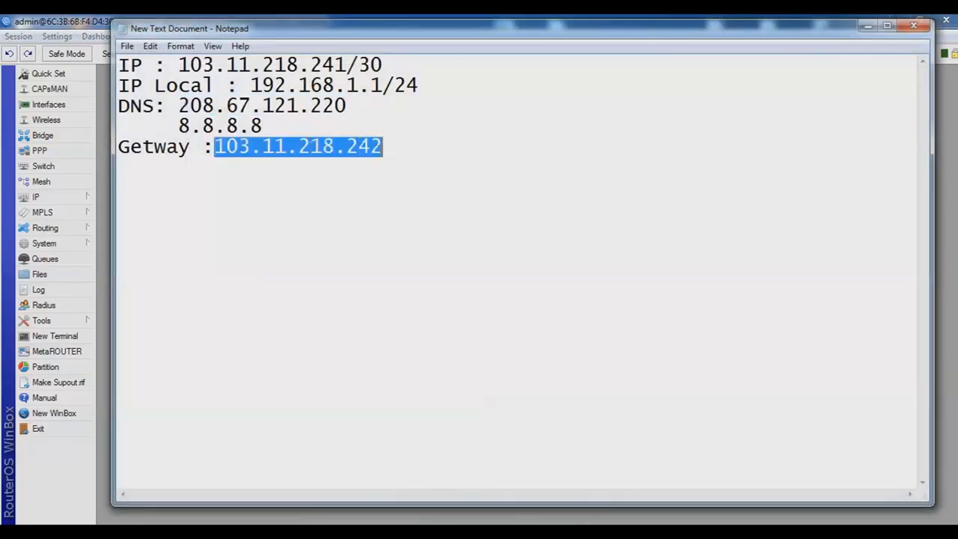
{"action": "left_click", "coordinate": [868, 25]}
{"action": "double_click", "coordinate": [296, 155]}
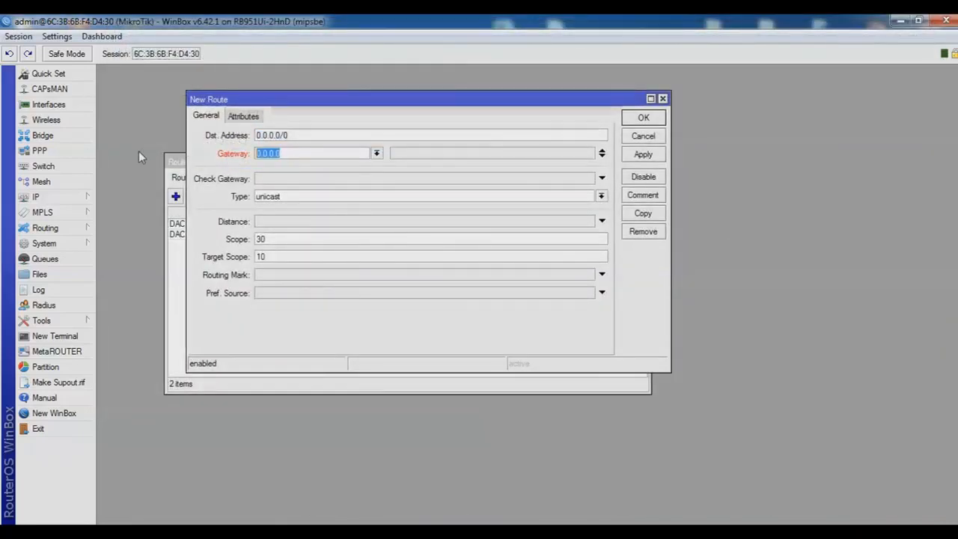
{"action": "key", "text": "ctrl+v"}
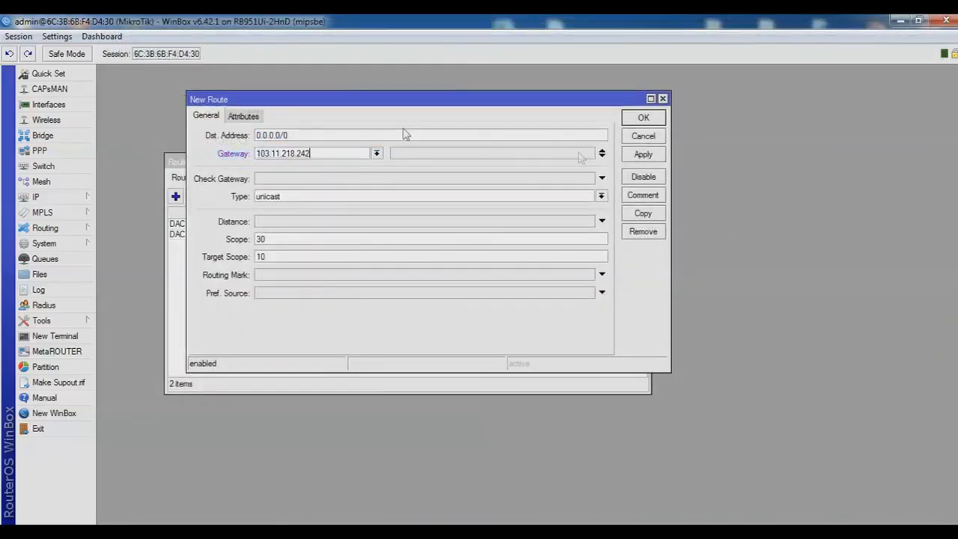
{"action": "left_click", "coordinate": [643, 154]}
{"action": "left_click", "coordinate": [643, 119]}
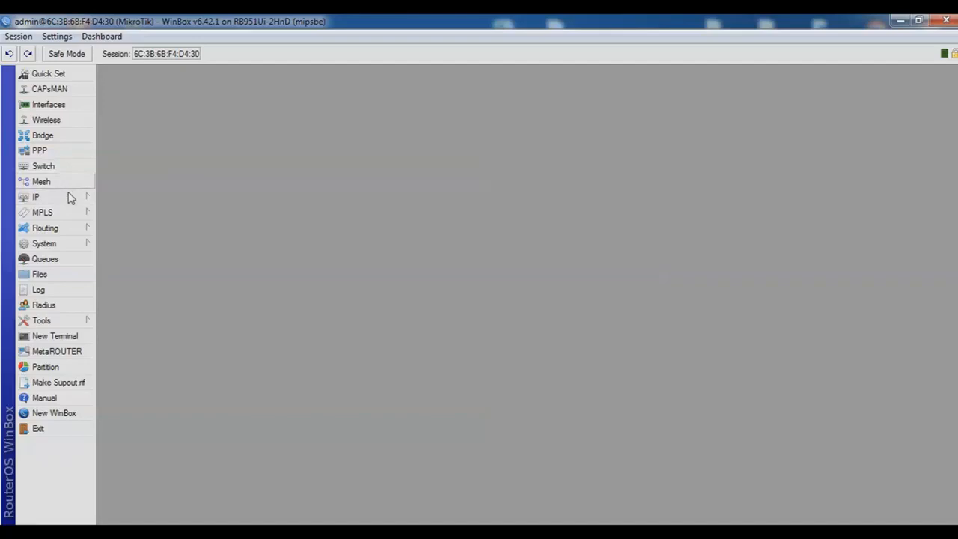
{"action": "left_click", "coordinate": [45, 197]}
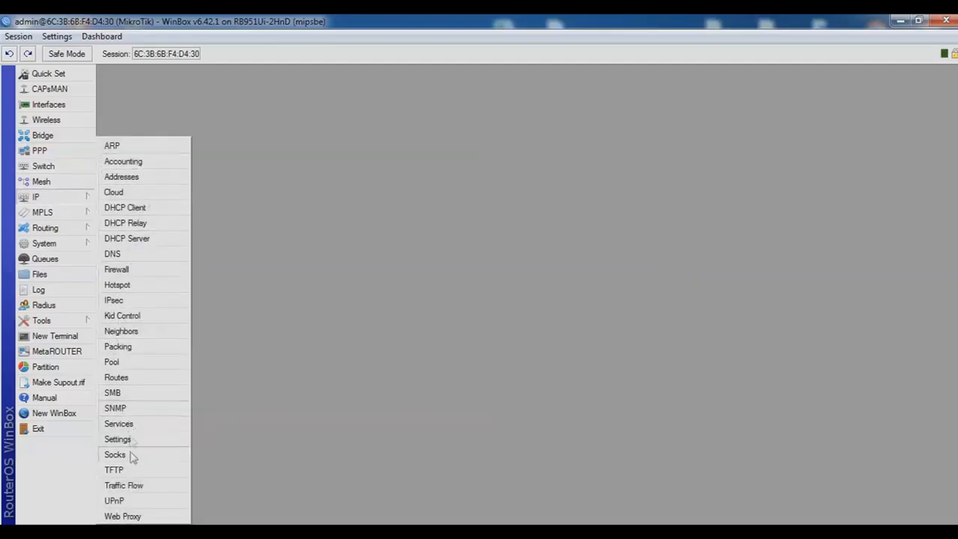
{"action": "left_click", "coordinate": [120, 271]}
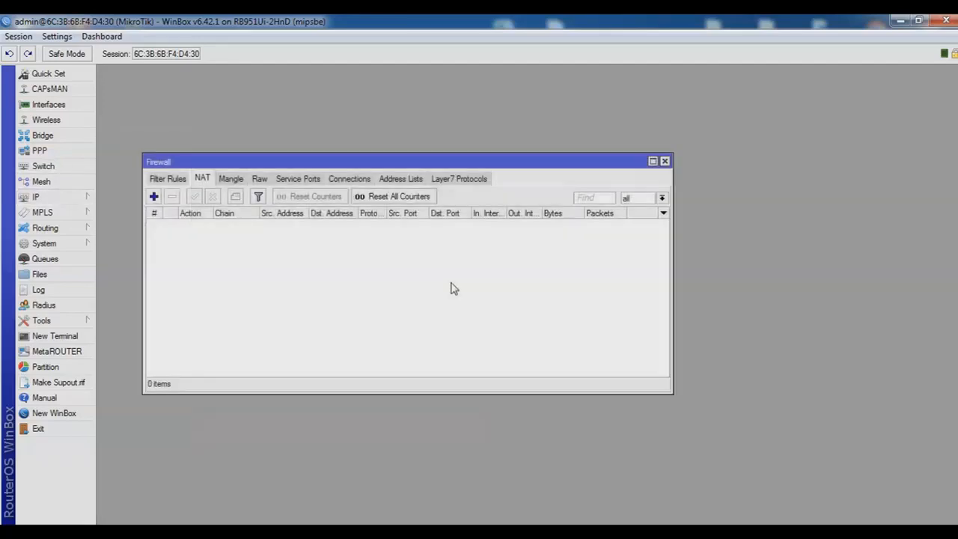
{"action": "left_click", "coordinate": [665, 161]}
Start the DHCP server setup on interface LAN and accept the suggested network, gateway, address pool and DNS values.
{"action": "left_click", "coordinate": [45, 198]}
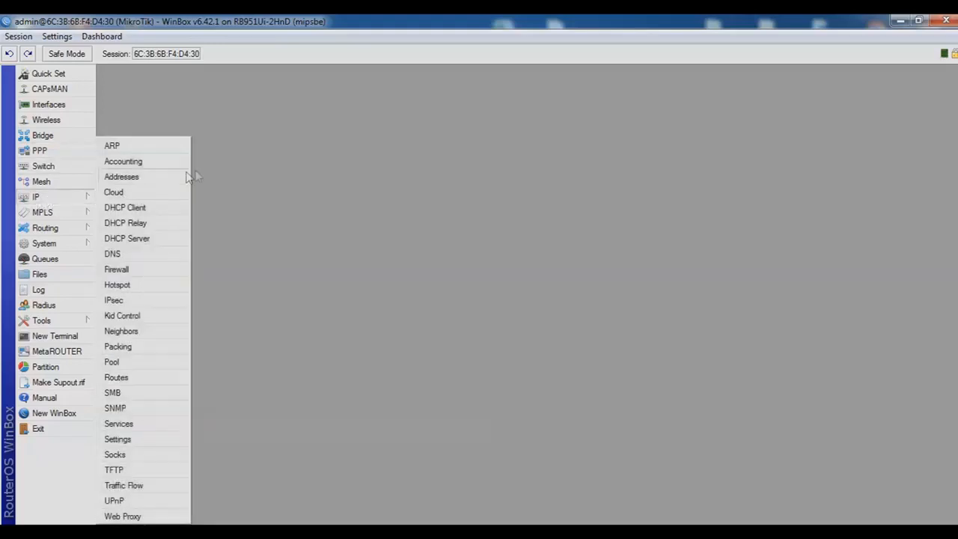
{"action": "left_click", "coordinate": [142, 238]}
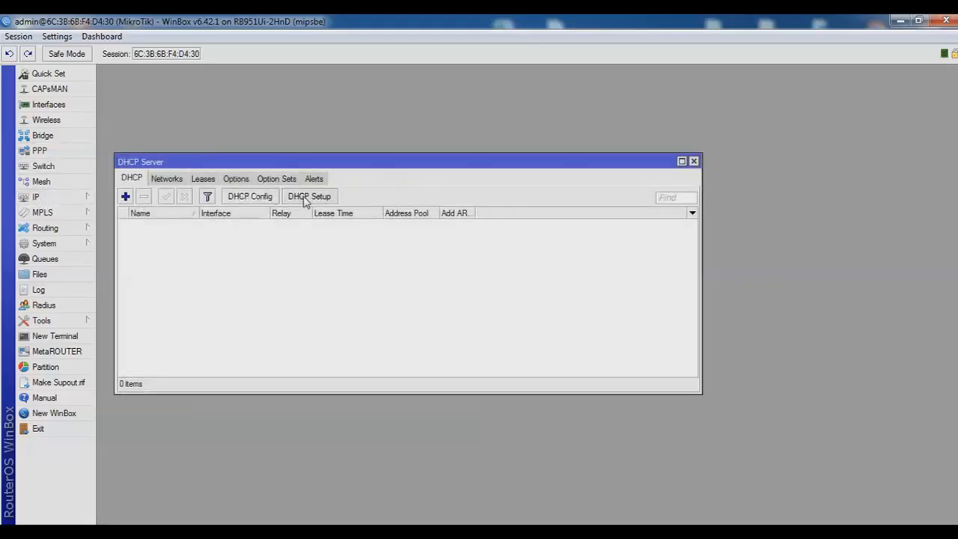
{"action": "left_click", "coordinate": [300, 197]}
{"action": "left_click", "coordinate": [490, 270]}
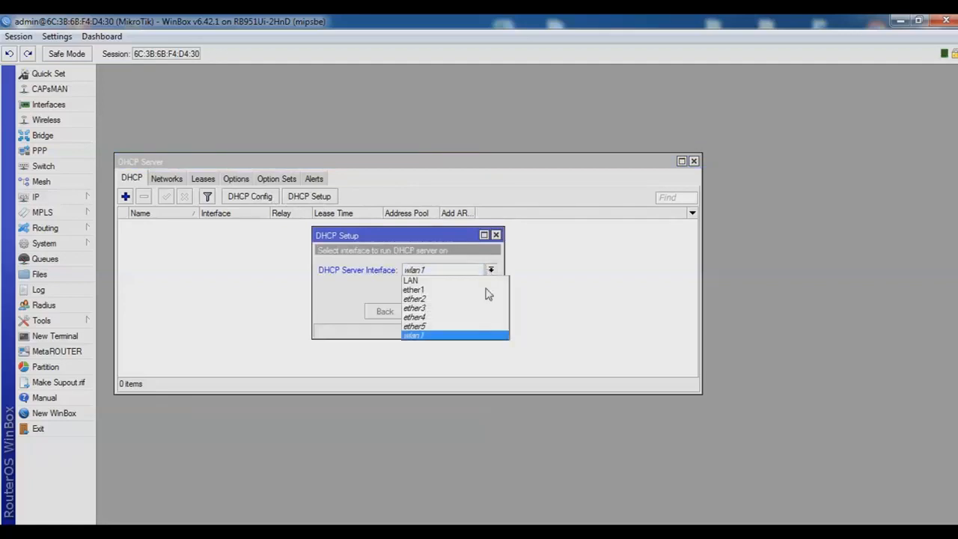
{"action": "left_click", "coordinate": [450, 281]}
{"action": "left_click", "coordinate": [429, 313]}
{"action": "left_click", "coordinate": [428, 313]}
{"action": "left_click", "coordinate": [428, 313]}
{"action": "left_click", "coordinate": [429, 313]}
{"action": "left_click", "coordinate": [428, 313]}
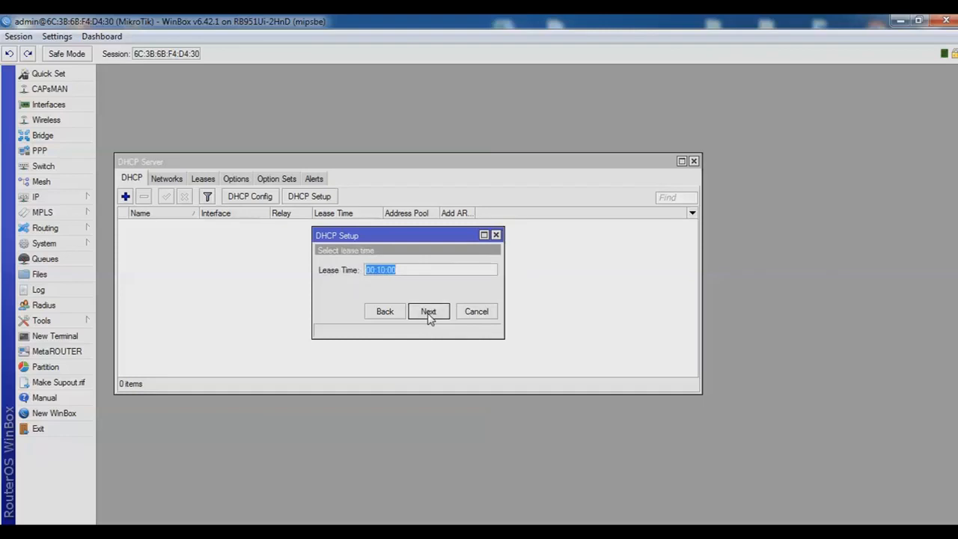
Set the DHCP lease time to 00:30:00, finish the setup and close the DHCP server window.
{"action": "left_click", "coordinate": [389, 270]}
{"action": "left_click_drag", "start_coordinate": [386, 270], "coordinate": [380, 270]}
{"action": "type", "text": "30"}
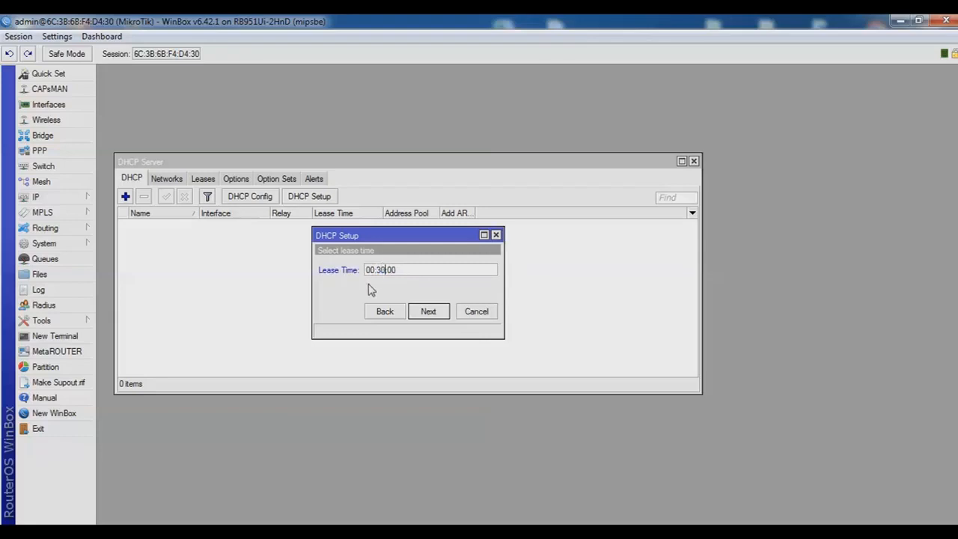
{"action": "left_click", "coordinate": [431, 313]}
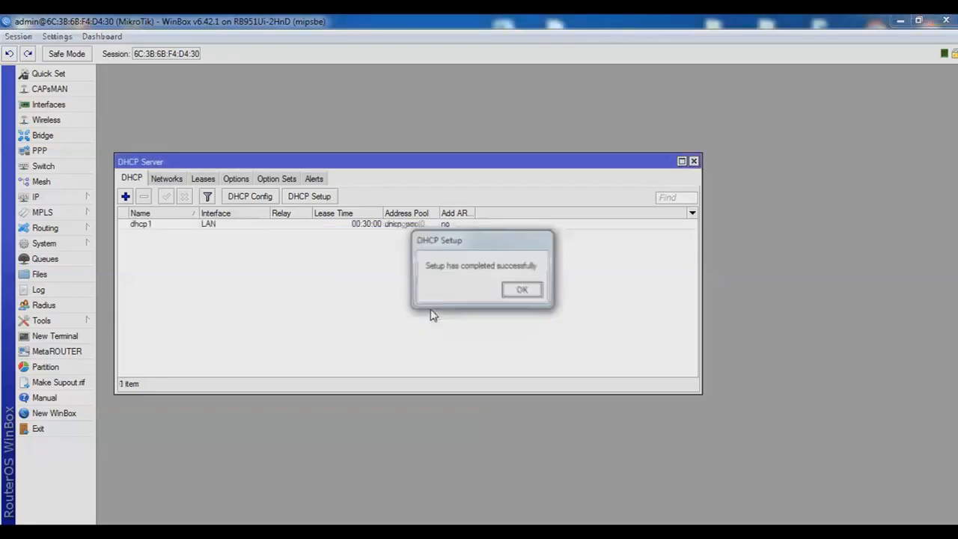
{"action": "left_click", "coordinate": [519, 289]}
{"action": "left_click", "coordinate": [694, 161]}
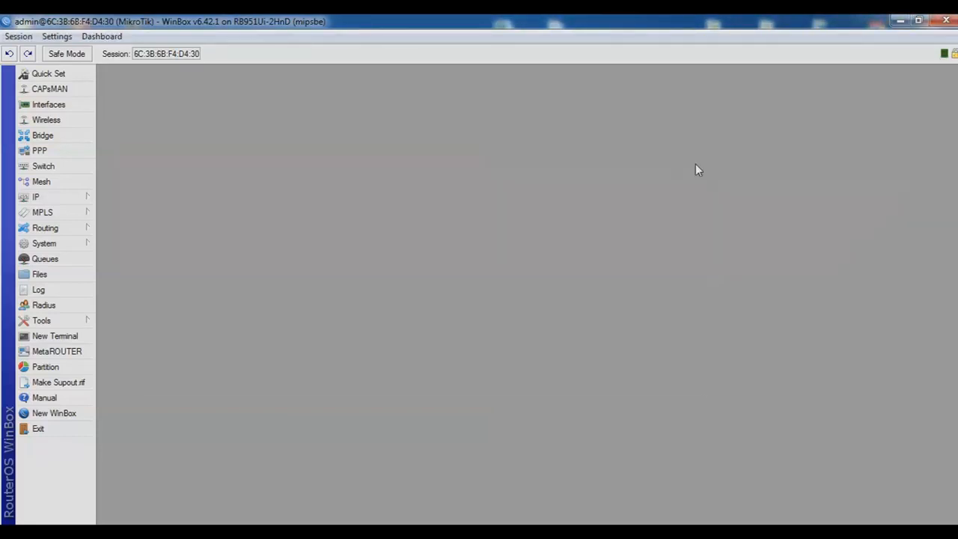
Open the router's IP firewall configuration.
{"action": "left_click", "coordinate": [73, 199]}
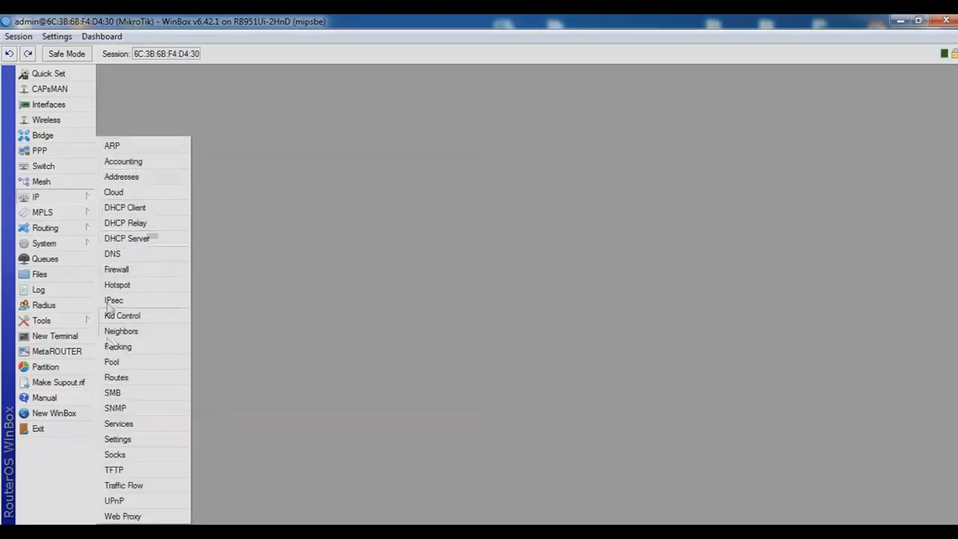
{"action": "left_click", "coordinate": [118, 270]}
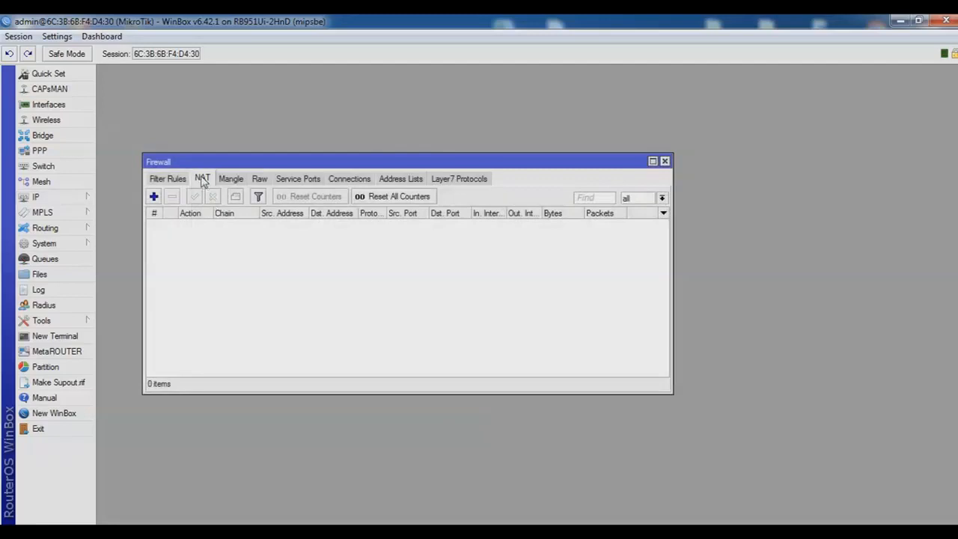
{"action": "left_click", "coordinate": [168, 180]}
{"action": "left_click", "coordinate": [153, 197]}
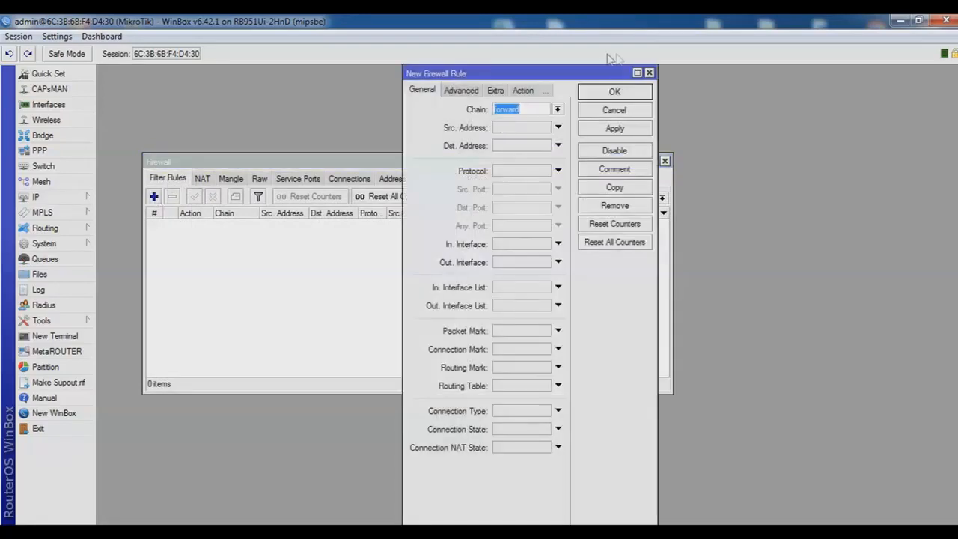
{"action": "left_click", "coordinate": [649, 73]}
Add a srcnat NAT rule with action masquerade, save it and close the firewall window.
{"action": "left_click", "coordinate": [201, 180]}
{"action": "left_click", "coordinate": [153, 196]}
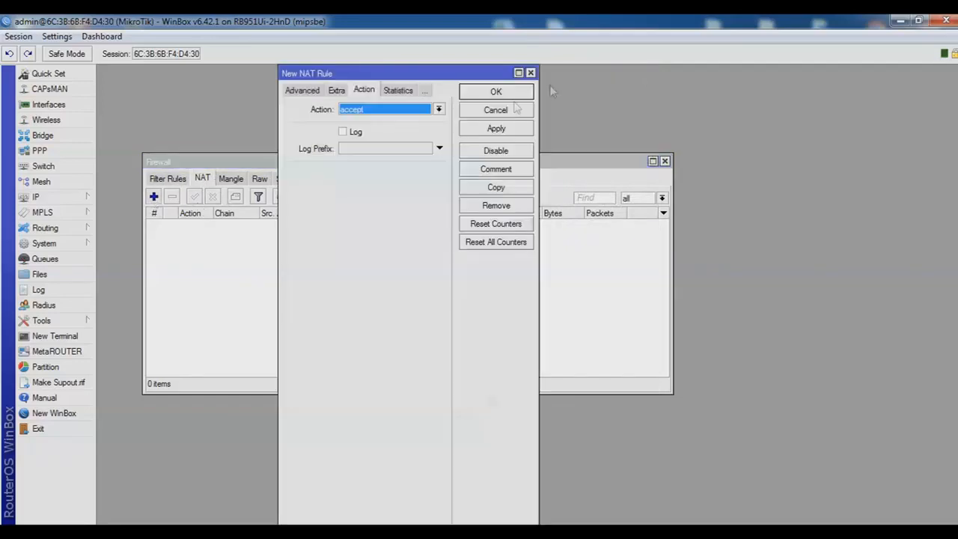
{"action": "left_click", "coordinate": [440, 110]}
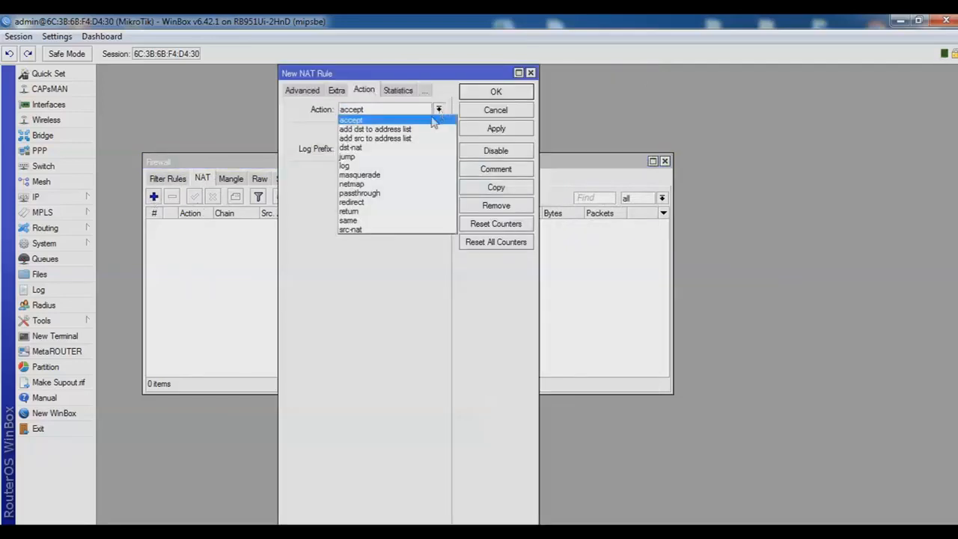
{"action": "left_click", "coordinate": [394, 176]}
{"action": "left_click", "coordinate": [497, 128]}
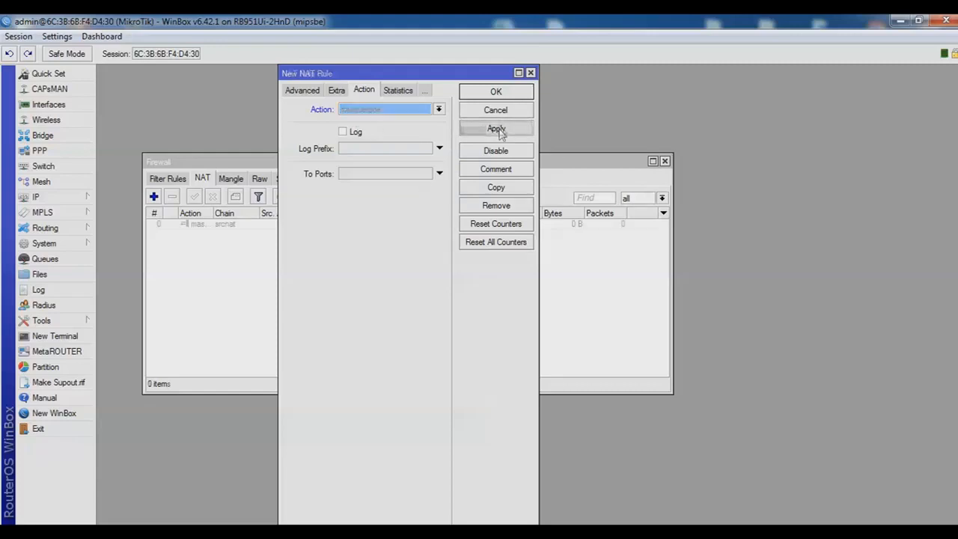
{"action": "left_click", "coordinate": [499, 92]}
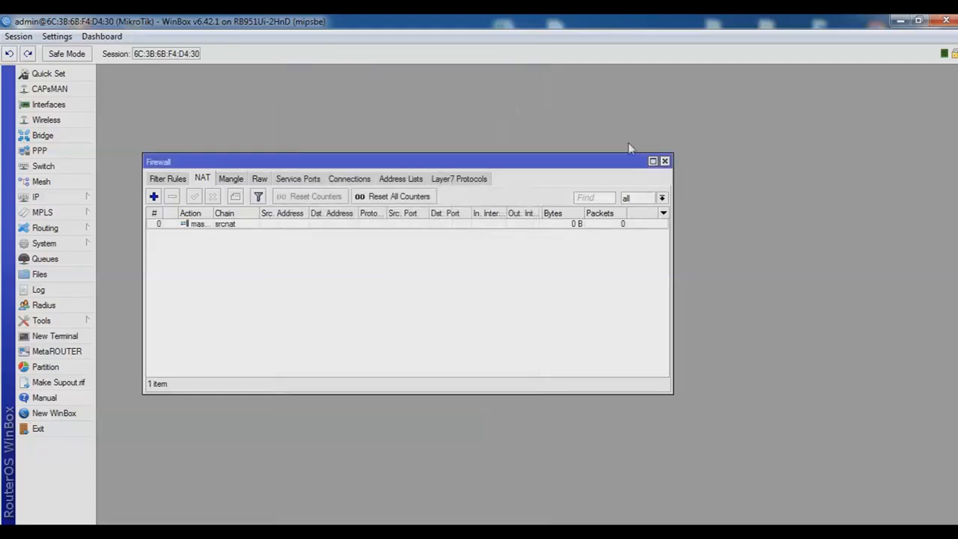
{"action": "left_click", "coordinate": [665, 161]}
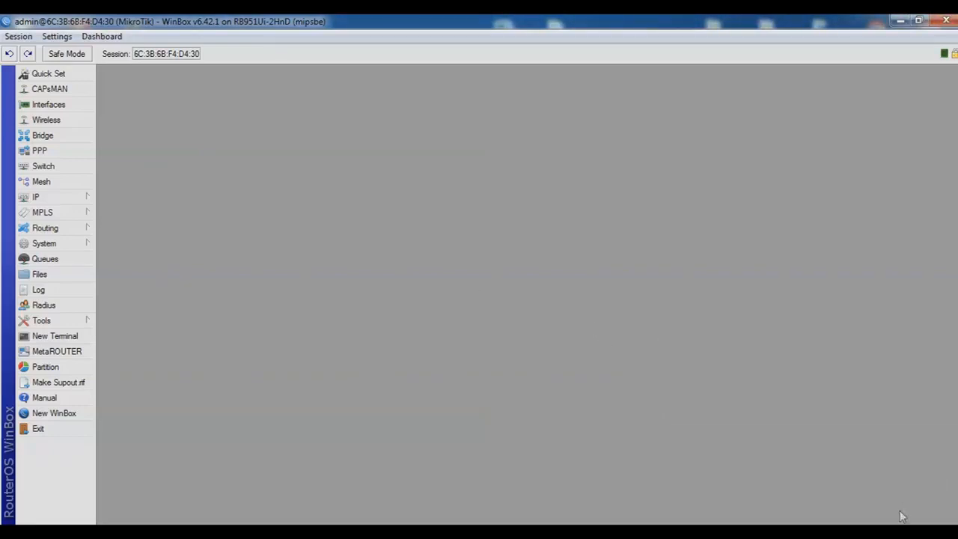
{"action": "left_click", "coordinate": [830, 528]}
{"action": "left_click", "coordinate": [111, 141]}
{"action": "left_click", "coordinate": [70, 244]}
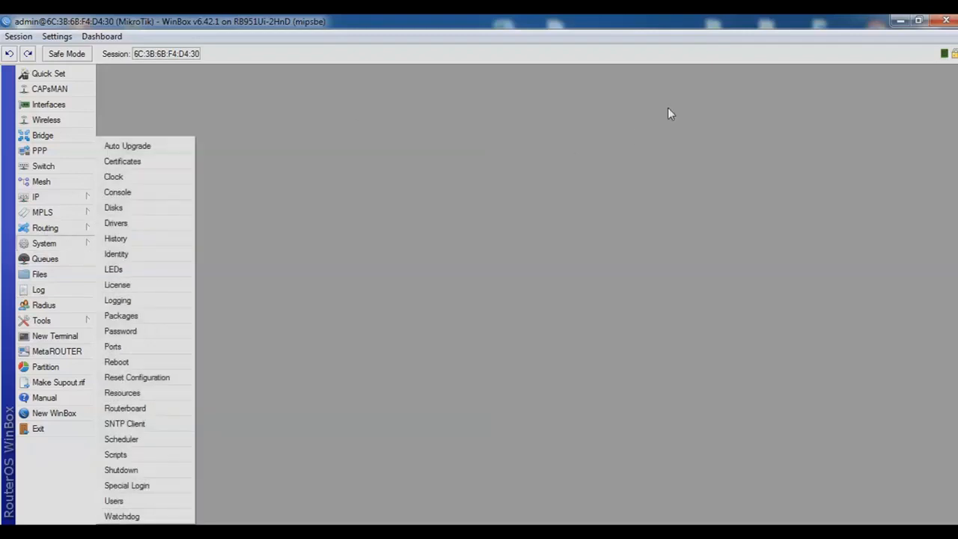
Review the addresses assigned to the interfaces in the IP address list and close it.
{"action": "left_click", "coordinate": [62, 197]}
{"action": "left_click", "coordinate": [113, 176]}
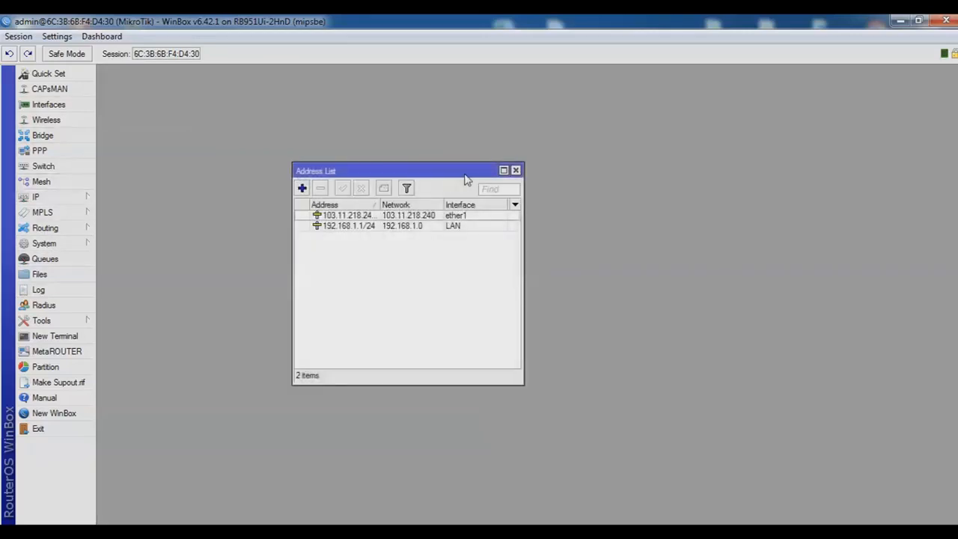
{"action": "left_click", "coordinate": [516, 171]}
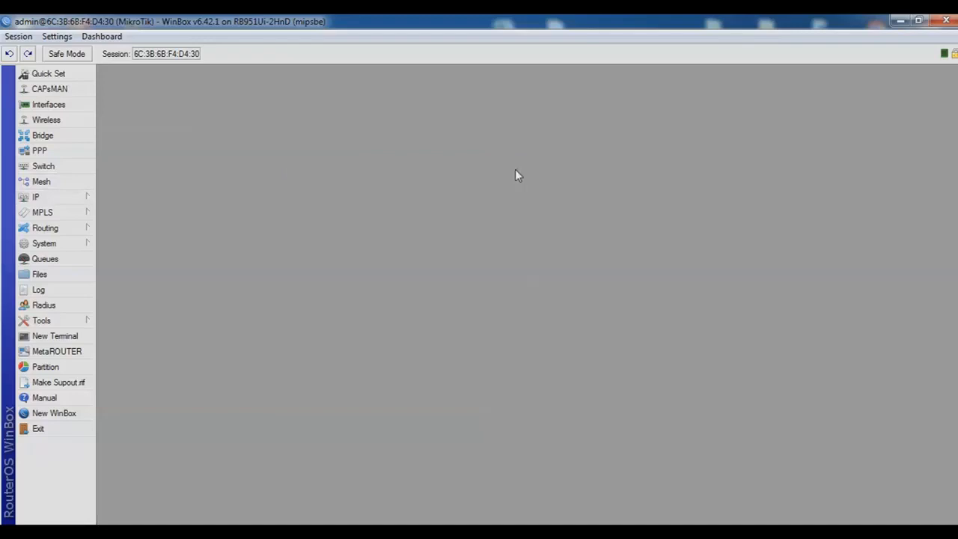
{"action": "left_click", "coordinate": [60, 198]}
{"action": "left_click", "coordinate": [456, 217]}
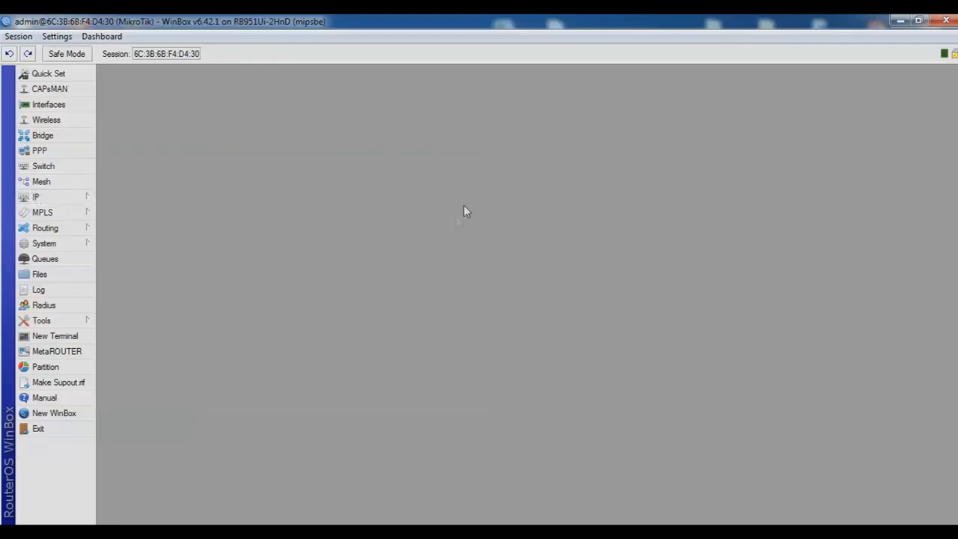